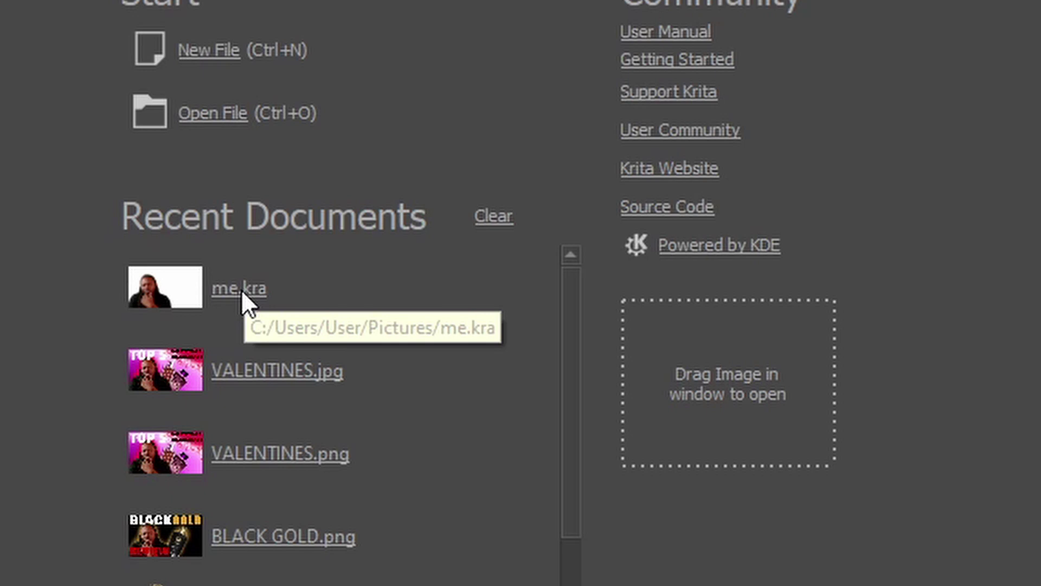
- Open the me.kra portrait project from Recent Documents
left_click(242, 288)
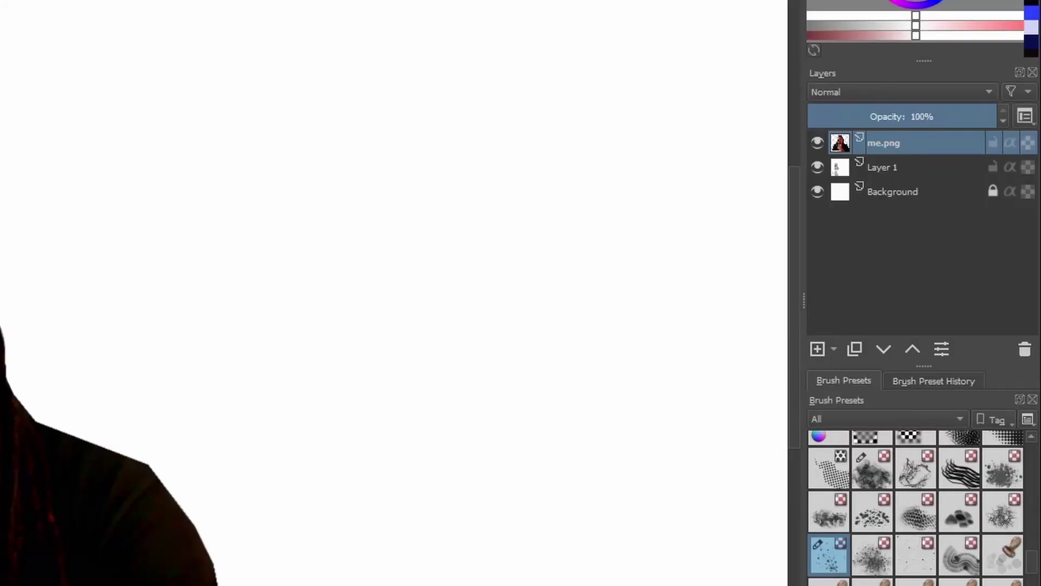
scroll(487, 293, "down", 3)
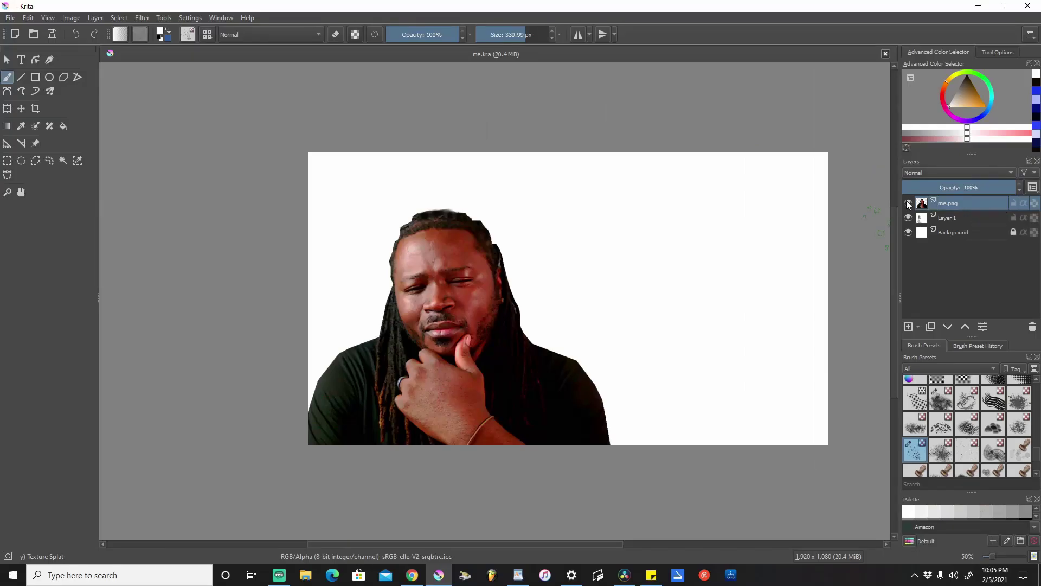
- Check the portrait, Layer 1 and Background visibilities, then select Layer 1 for painting
left_click(909, 203)
left_click(909, 202)
left_click(909, 217)
left_click(907, 231)
left_click(906, 231)
left_click(967, 220)
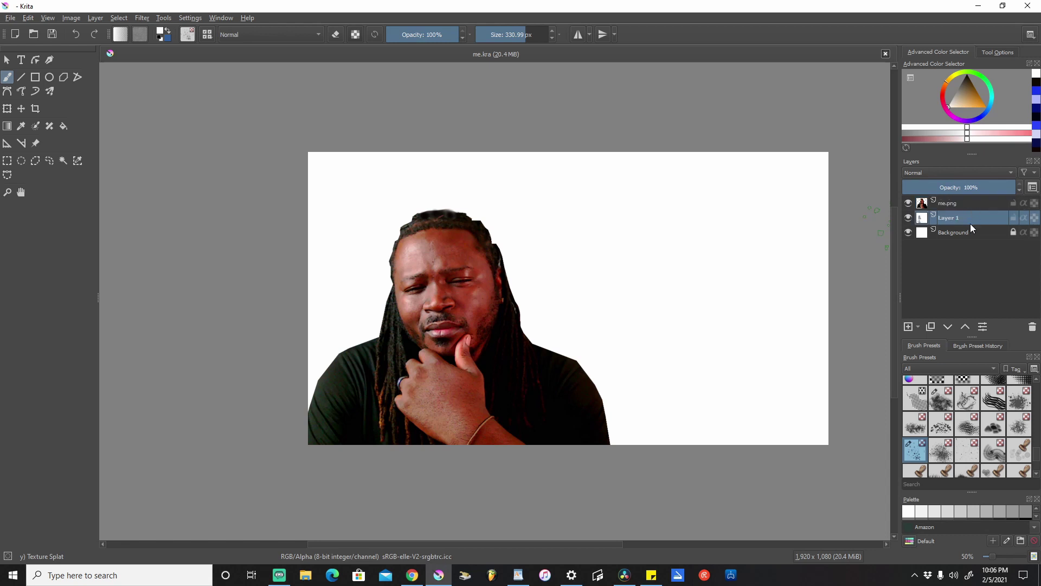
- Choose the b)_Airbrush_Soft brush preset with black as the paint colour
scroll(941, 429, "up", 5)
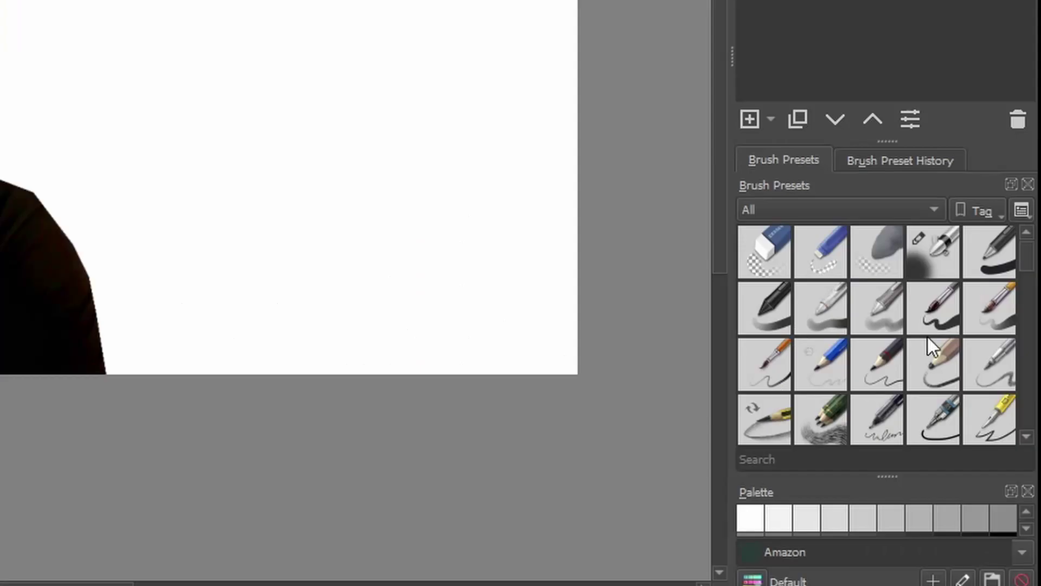
mouse_move(944, 259)
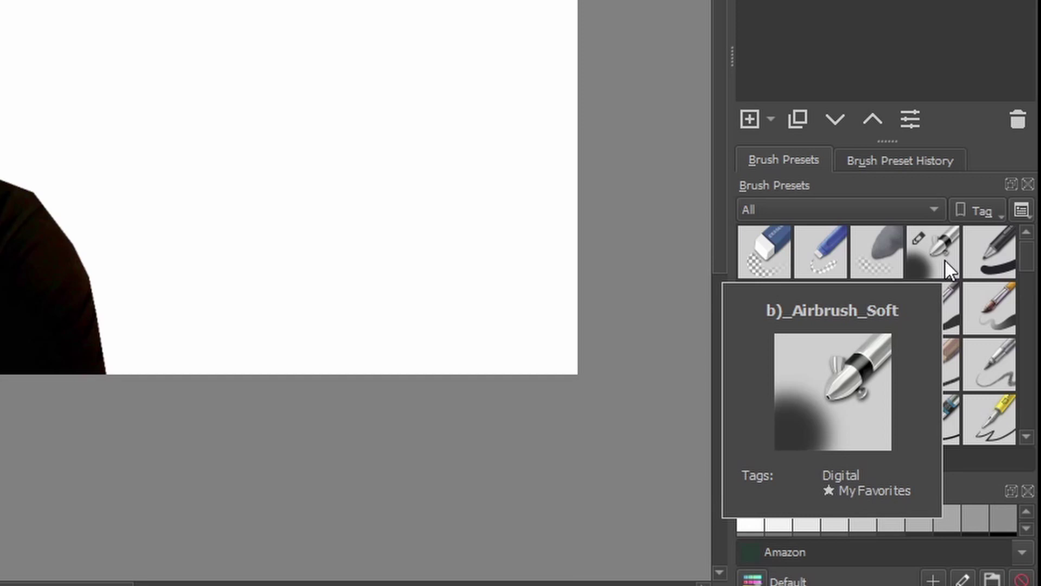
left_click(944, 257)
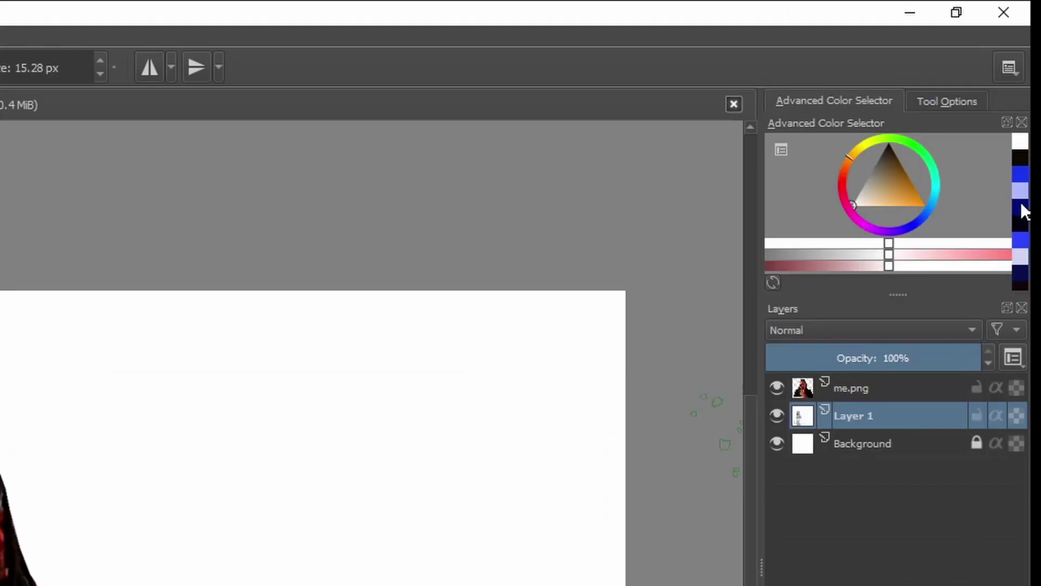
left_click(1023, 161)
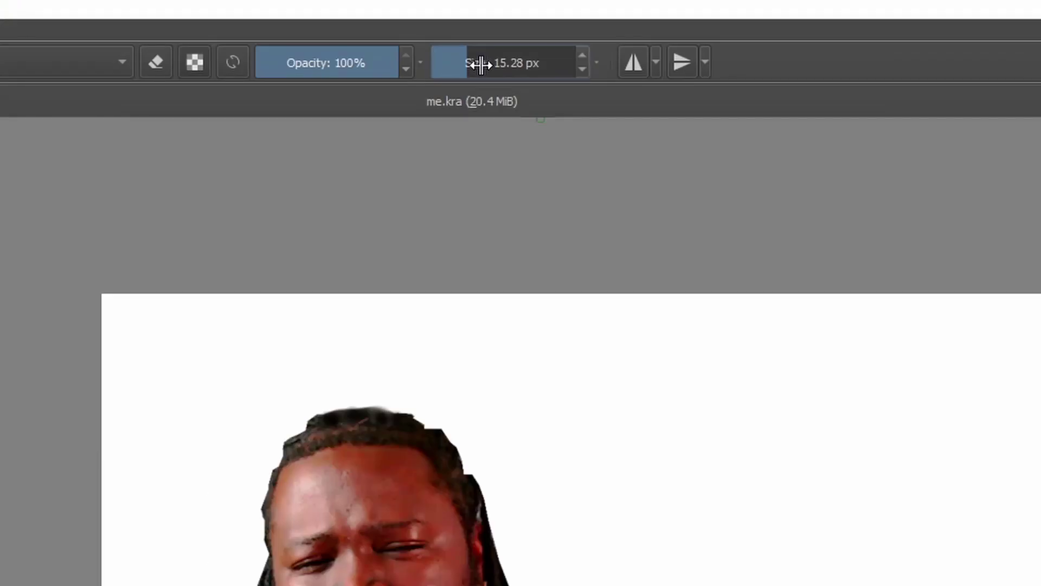
- Enlarge the brush to about 566 px at full opacity and airbrush dark tone up the left edge
left_click_drag(499, 35, 529, 42)
left_click_drag(536, 80, 550, 81)
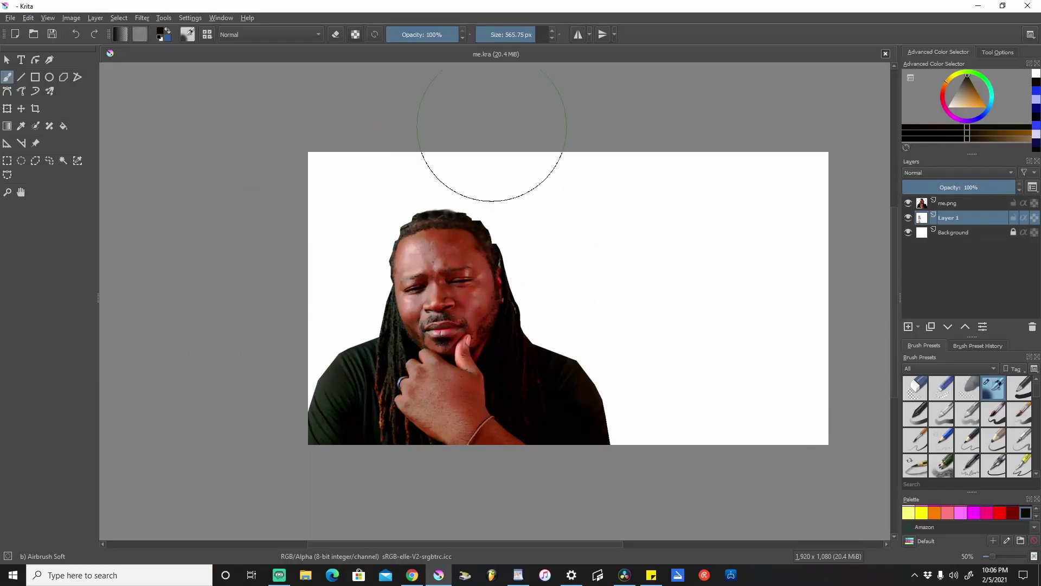
mouse_move(455, 35)
left_mouse_down()
mouse_move(429, 34)
mouse_move(457, 34)
left_mouse_up()
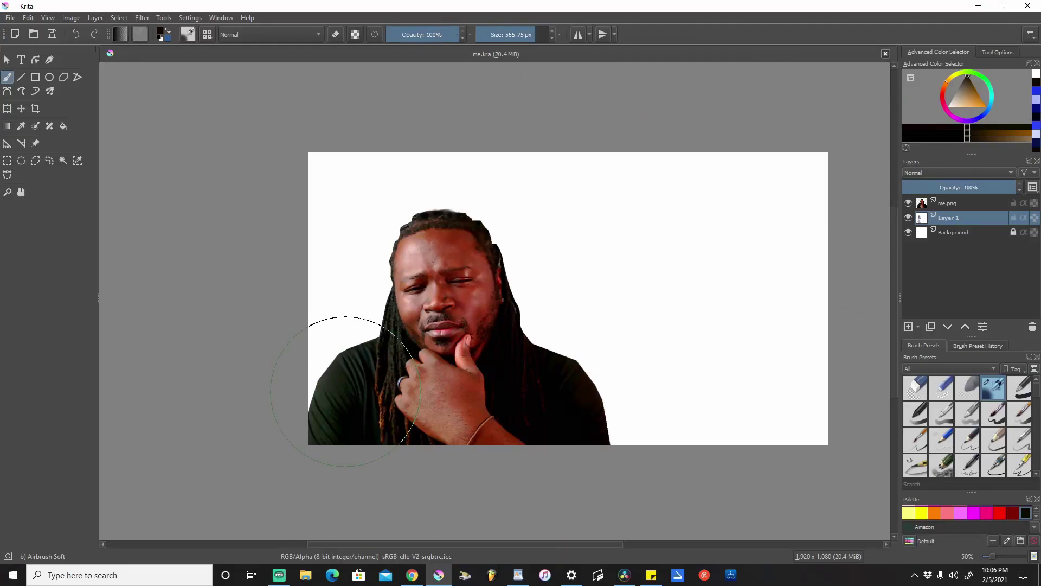
left_click(322, 358)
mouse_move(322, 358)
left_mouse_down()
mouse_move(457, 393)
mouse_move(337, 395)
mouse_move(349, 418)
mouse_move(565, 410)
mouse_move(398, 214)
mouse_move(325, 181)
mouse_move(572, 345)
mouse_move(259, 165)
mouse_move(448, 360)
mouse_move(824, 418)
mouse_move(456, 337)
mouse_move(763, 453)
mouse_move(477, 348)
mouse_move(282, 190)
mouse_move(523, 379)
mouse_move(735, 430)
mouse_move(348, 291)
mouse_move(324, 372)
left_mouse_up()
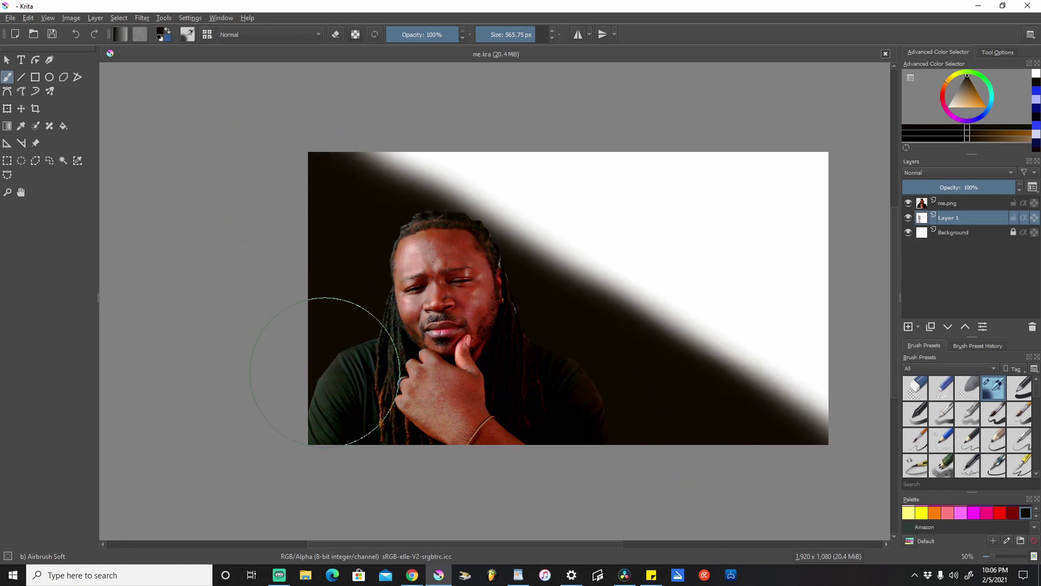
- Switch to near-black, darken the top-left and lower area, then shrink the brush to 6.65 px
left_click(945, 139)
left_click_drag(915, 139, 910, 139)
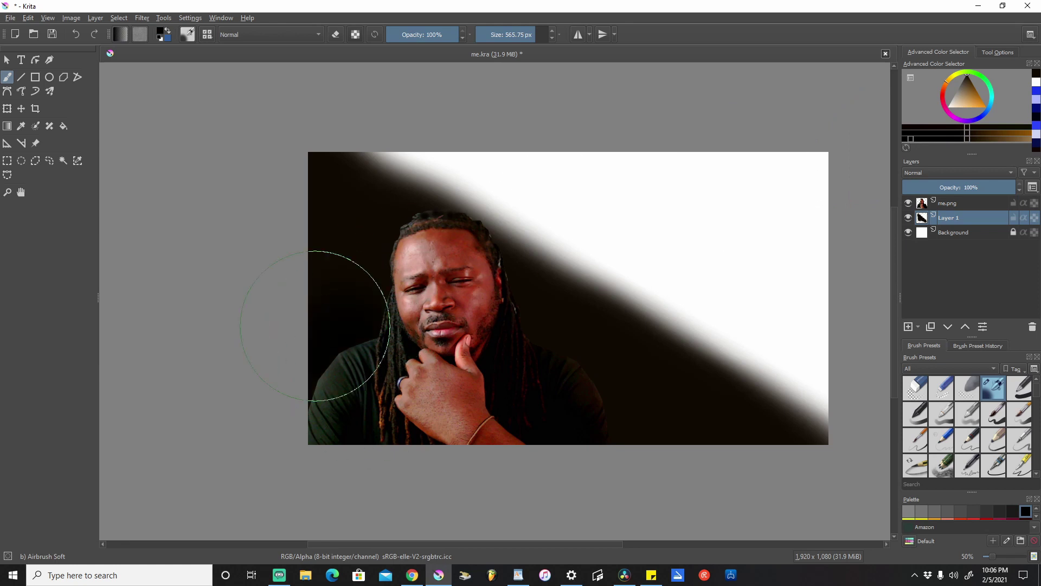
mouse_move(325, 162)
left_mouse_down()
mouse_move(669, 383)
mouse_move(780, 478)
left_mouse_up()
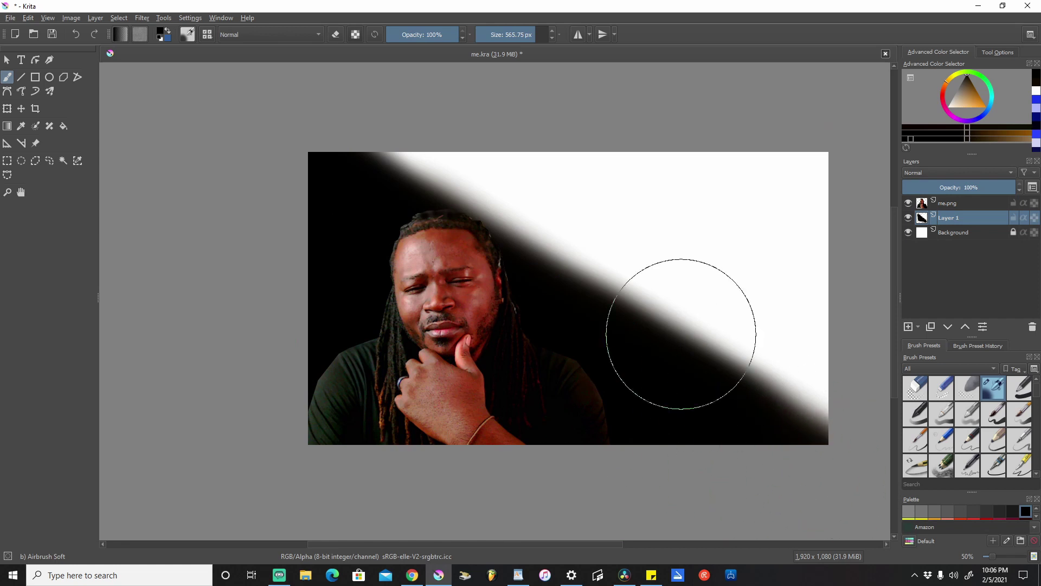
mouse_move(408, 202)
left_mouse_down()
mouse_move(385, 193)
mouse_move(467, 256)
mouse_move(670, 339)
mouse_move(822, 434)
mouse_move(494, 270)
left_mouse_up()
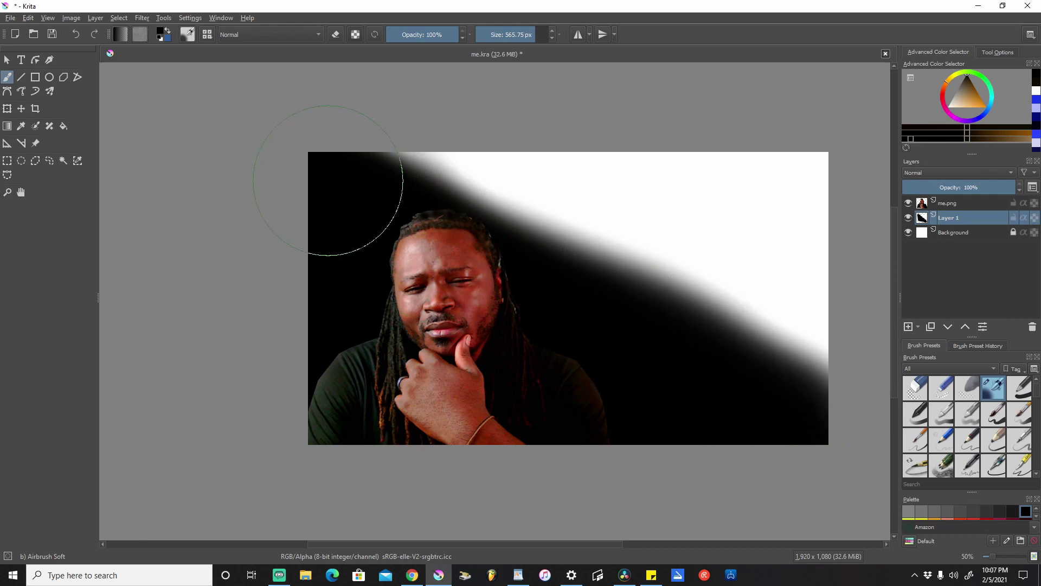
scroll(485, 290, "up", 2)
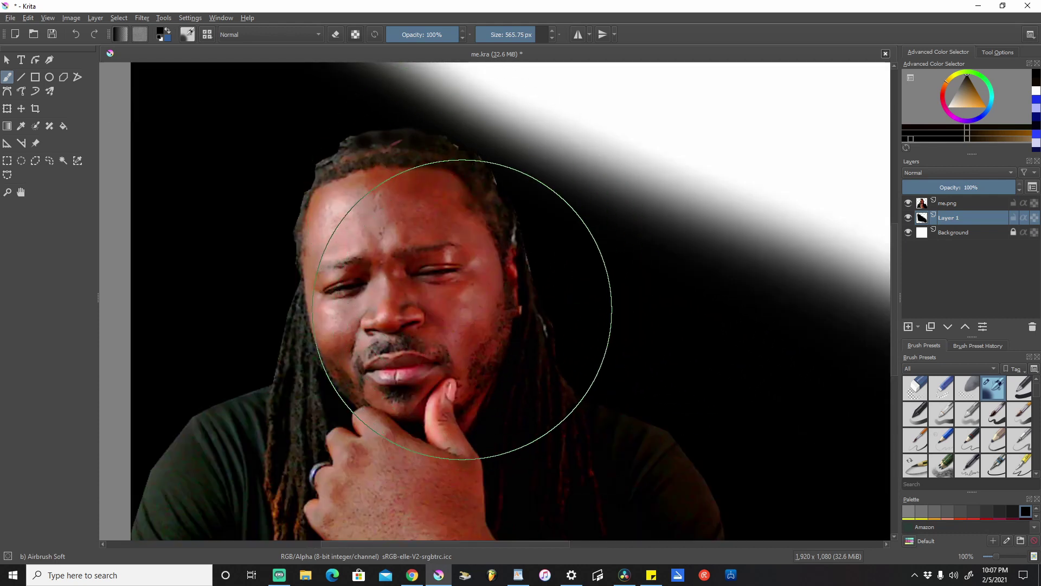
mouse_move(515, 34)
left_mouse_down()
mouse_move(471, 34)
mouse_move(486, 34)
left_mouse_up()
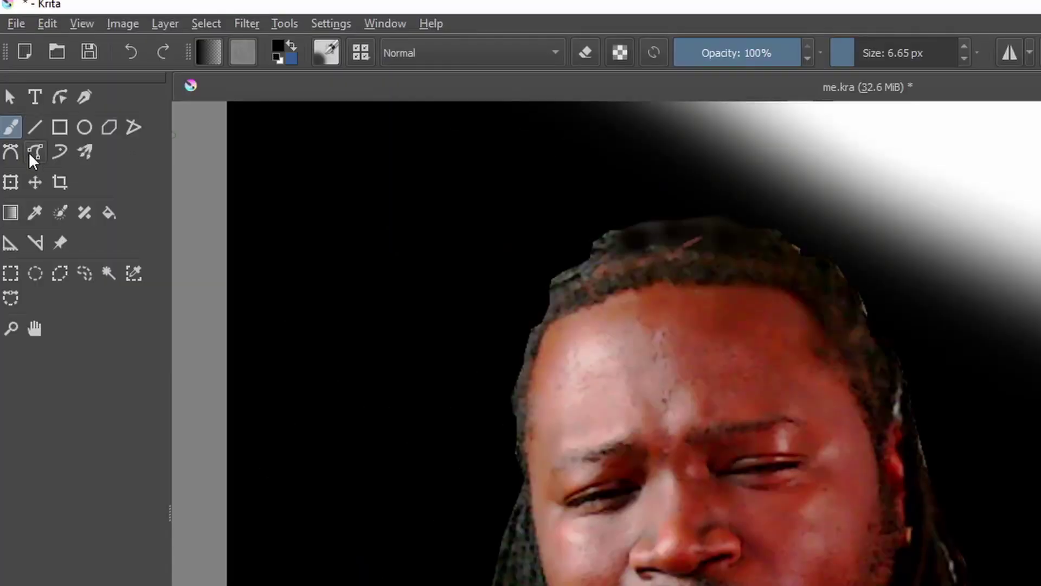
- Sample the hair edge's dark red at 400% zoom and select the me.png layer
left_click(38, 209)
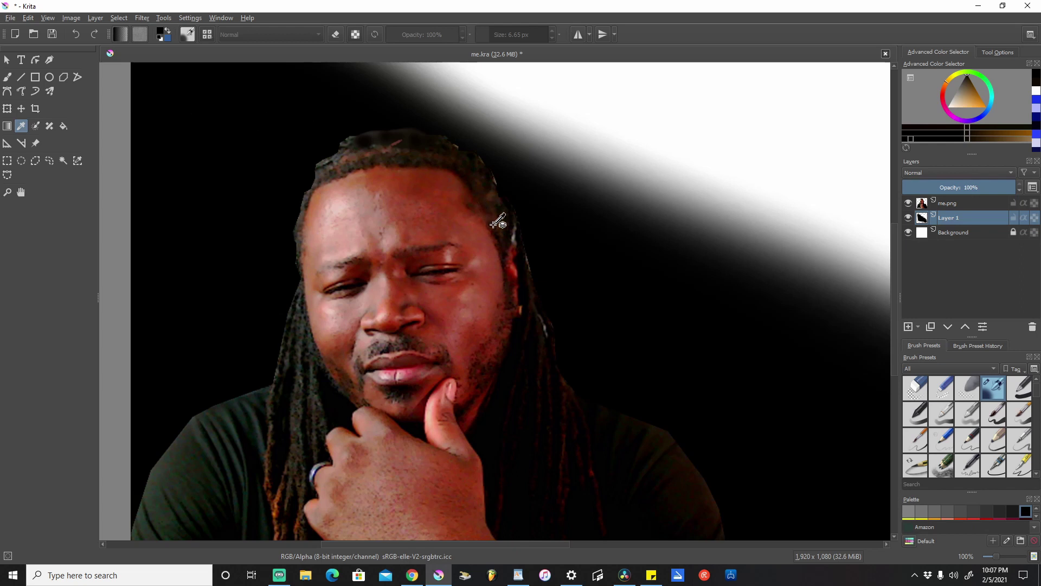
scroll(520, 236, "up", 5)
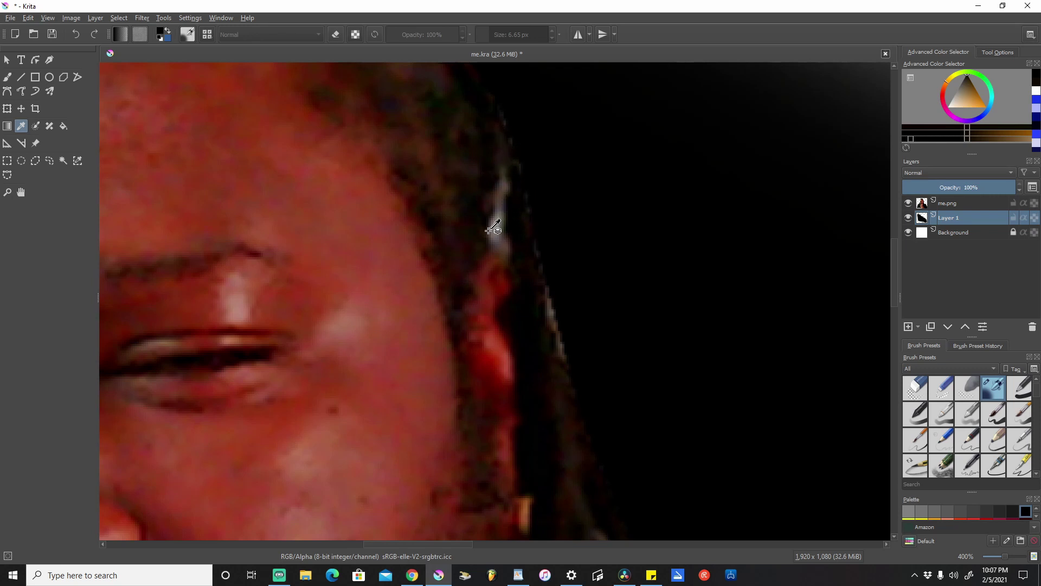
left_click(521, 206)
mouse_move(968, 218)
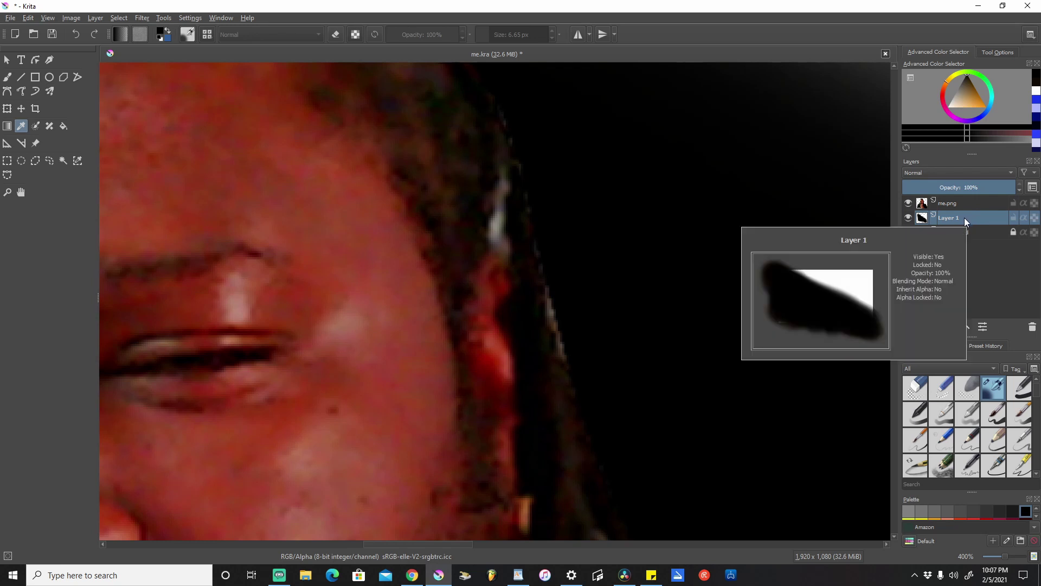
left_click(979, 203)
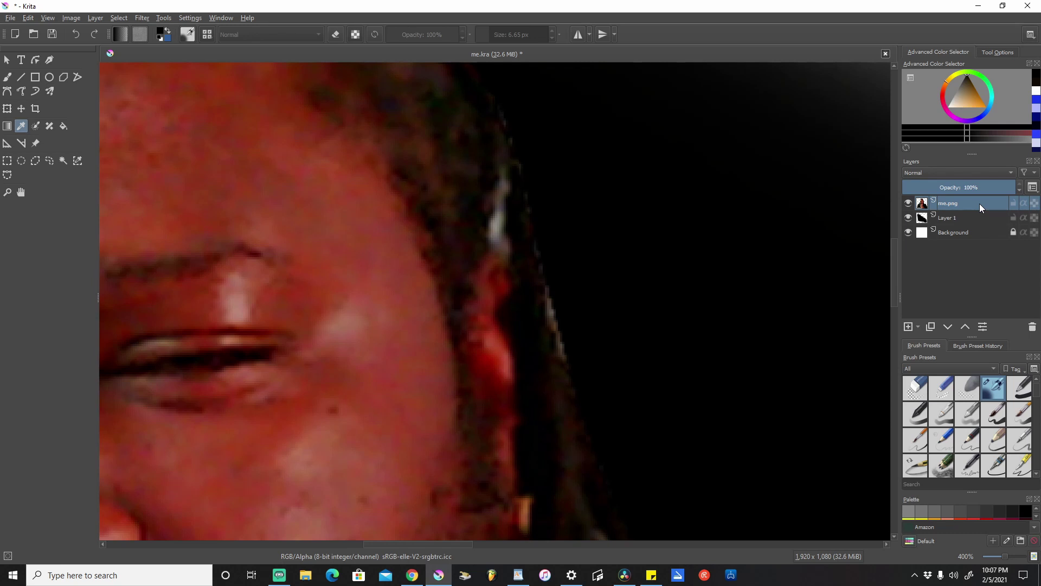
- With the Freehand Brush at about 29 px, paint over light streaks along the hair edge
left_click(10, 82)
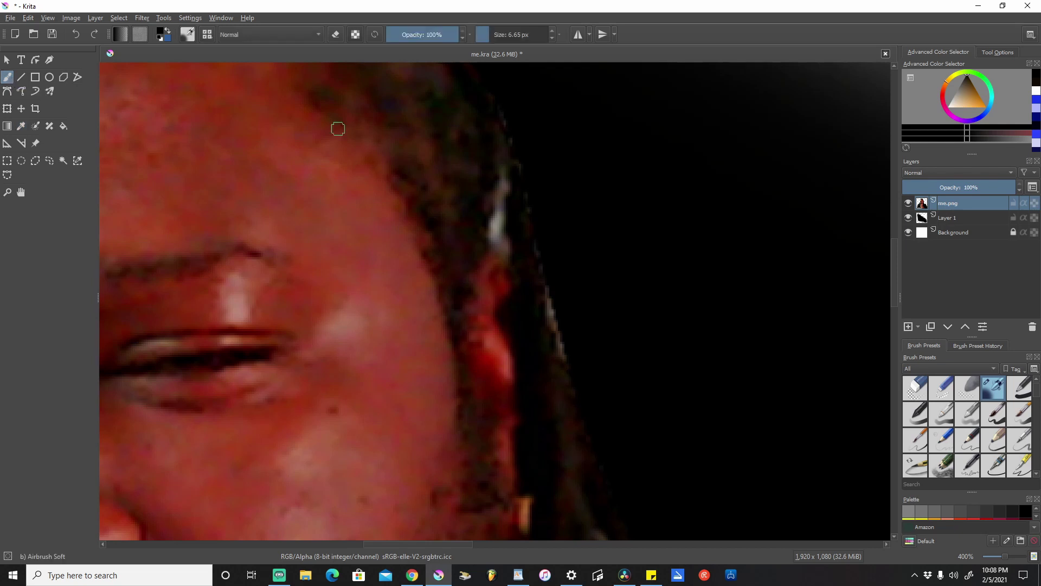
mouse_move(505, 186)
left_mouse_down()
mouse_move(493, 237)
mouse_move(497, 190)
left_mouse_up()
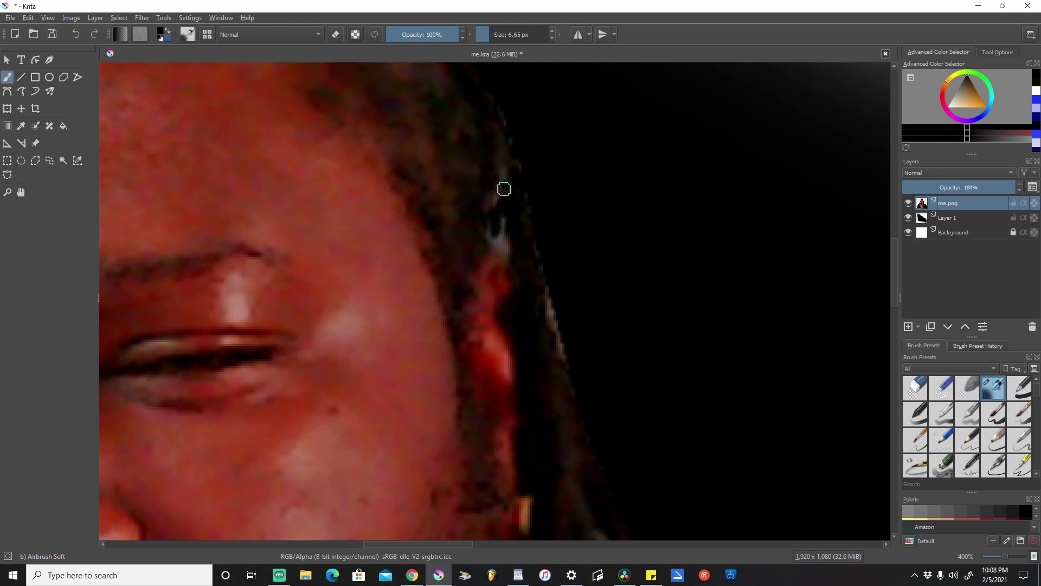
left_click(496, 34)
mouse_move(494, 219)
left_mouse_down()
mouse_move(492, 180)
mouse_move(488, 225)
mouse_move(500, 228)
mouse_move(495, 197)
left_mouse_up()
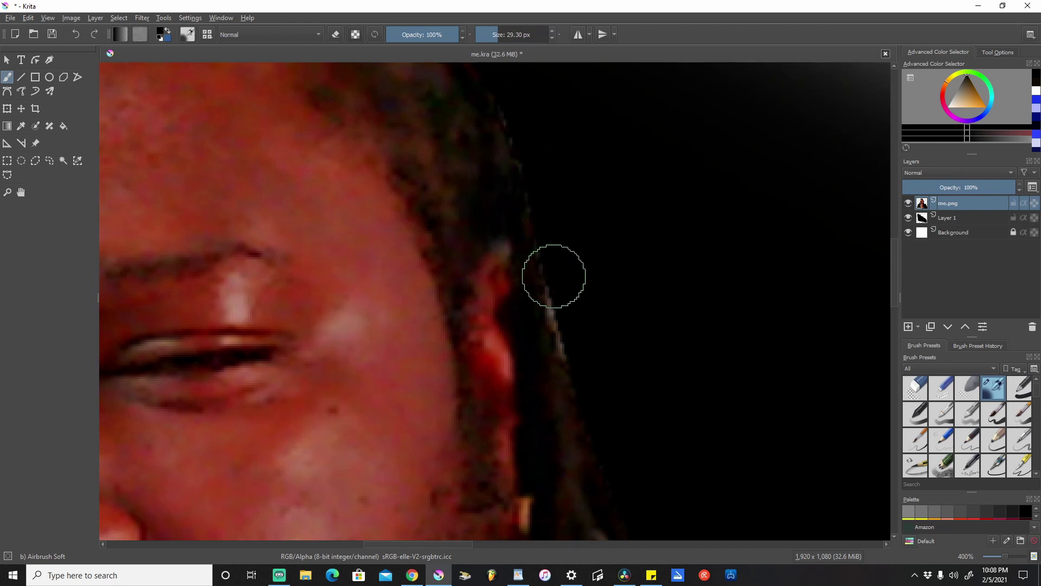
scroll(551, 274, "down", 1)
scroll(550, 353, "down", 1)
scroll(569, 383, "down", 1)
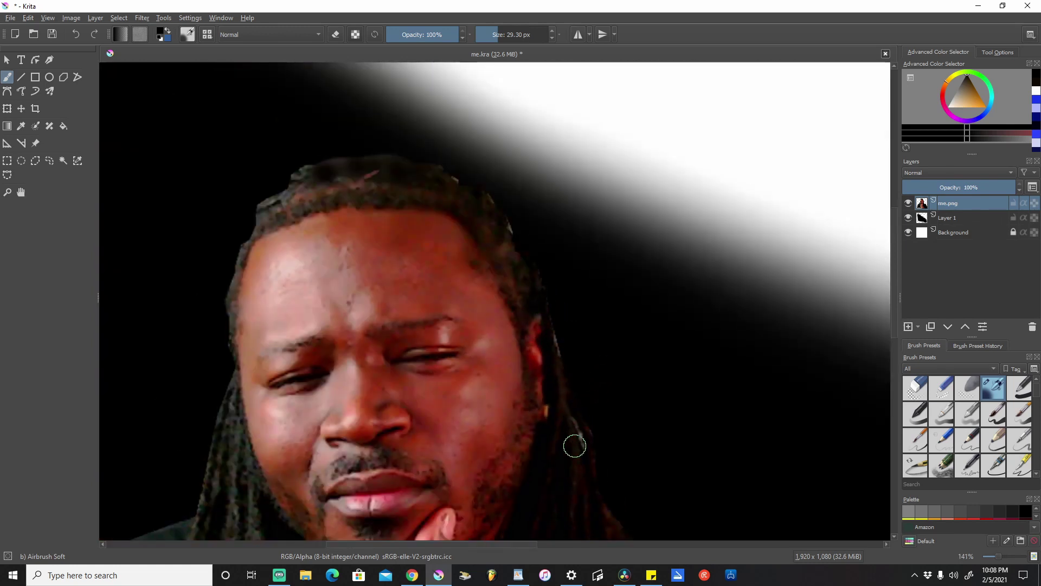
scroll(589, 477, "up", 4)
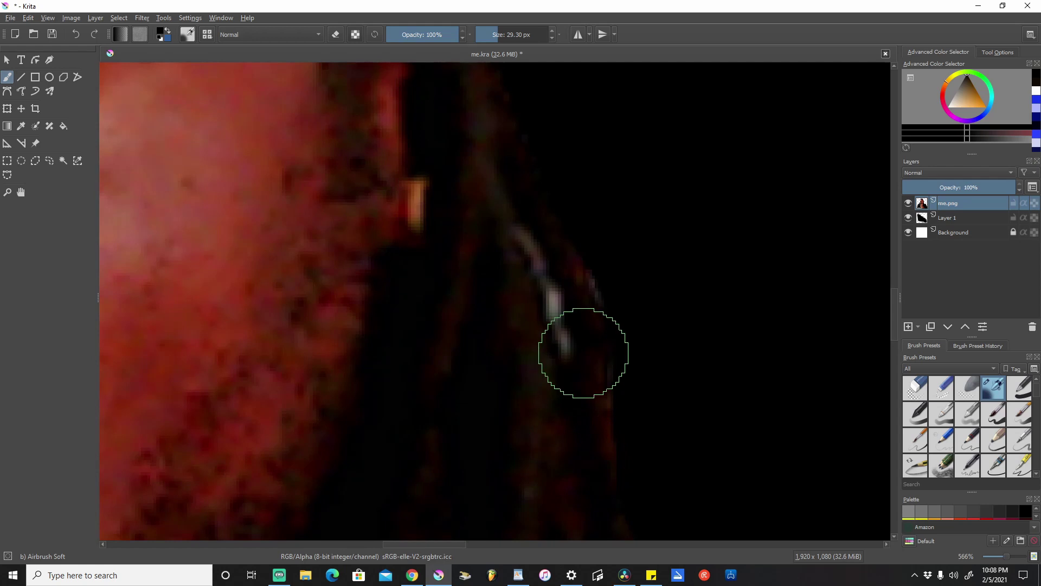
- Shrink the brush to about 10 px and darken the bright hair highlight and edge streak
left_click_drag(493, 34, 490, 34)
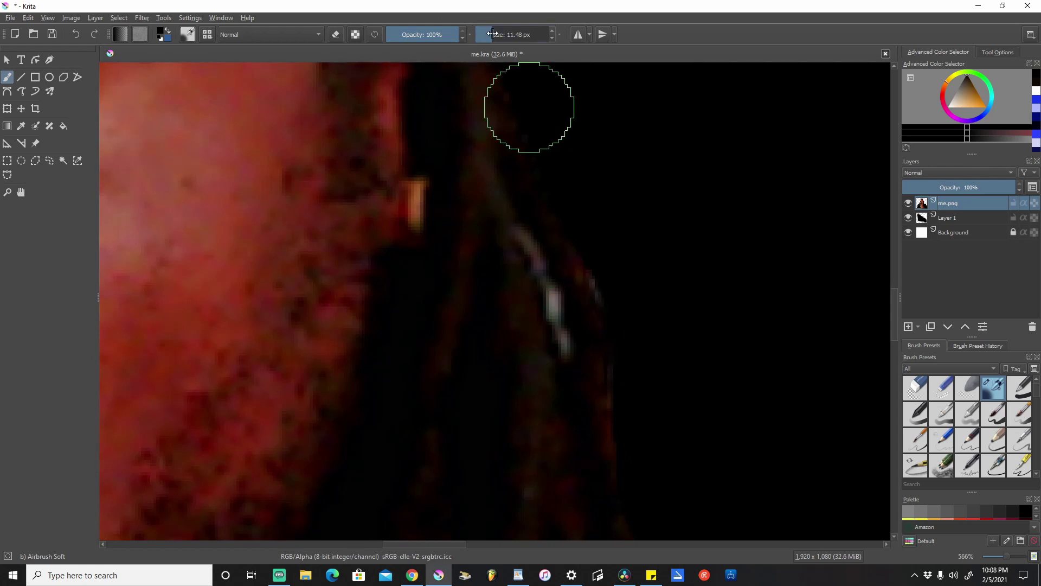
mouse_move(557, 347)
left_mouse_down()
mouse_move(527, 250)
mouse_move(558, 307)
mouse_move(563, 346)
mouse_move(546, 274)
mouse_move(524, 244)
left_mouse_up()
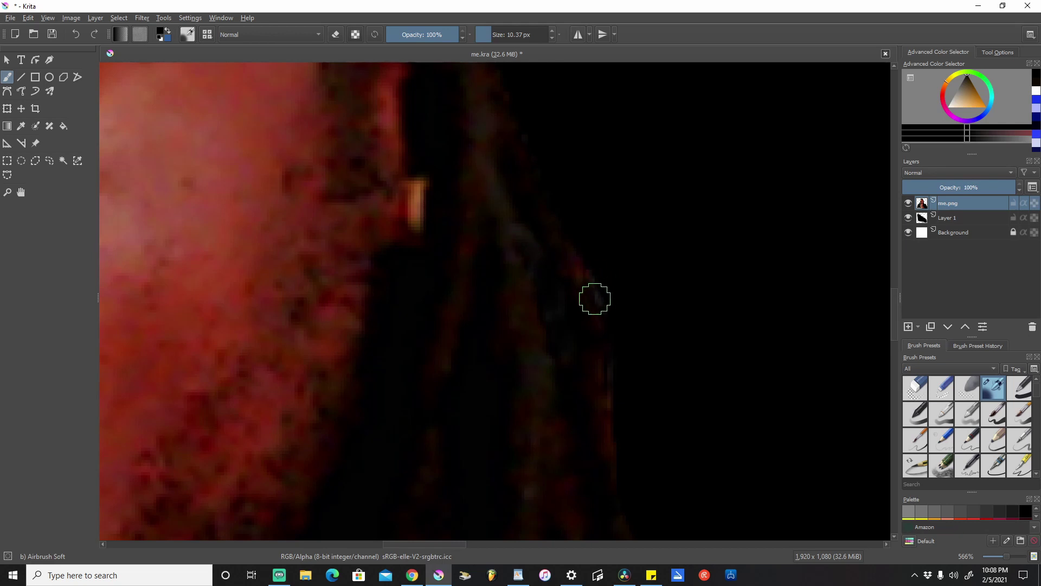
scroll(524, 302, "up", 1)
scroll(521, 299, "down", 6)
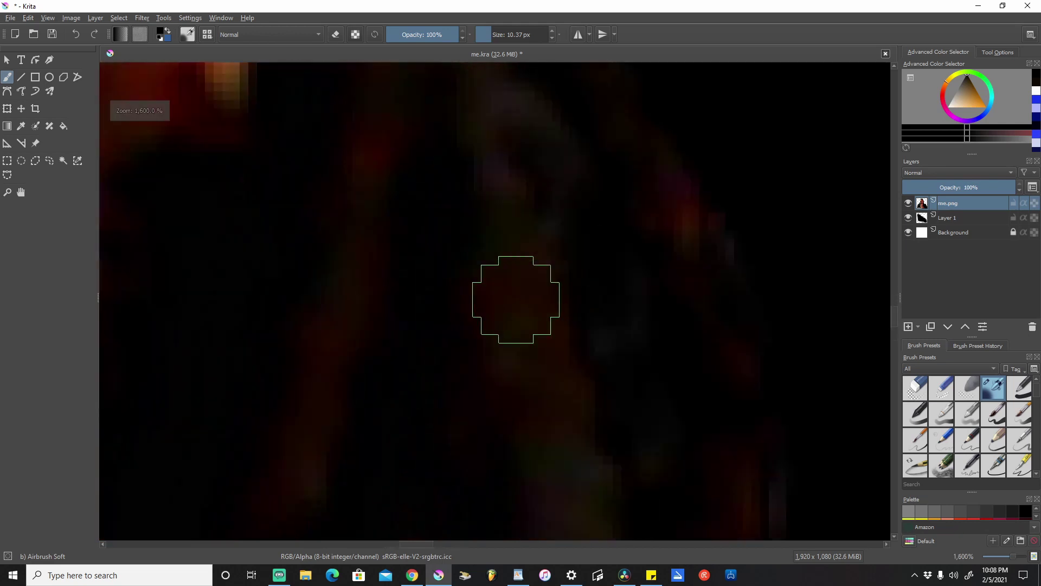
scroll(455, 130, "up", 5)
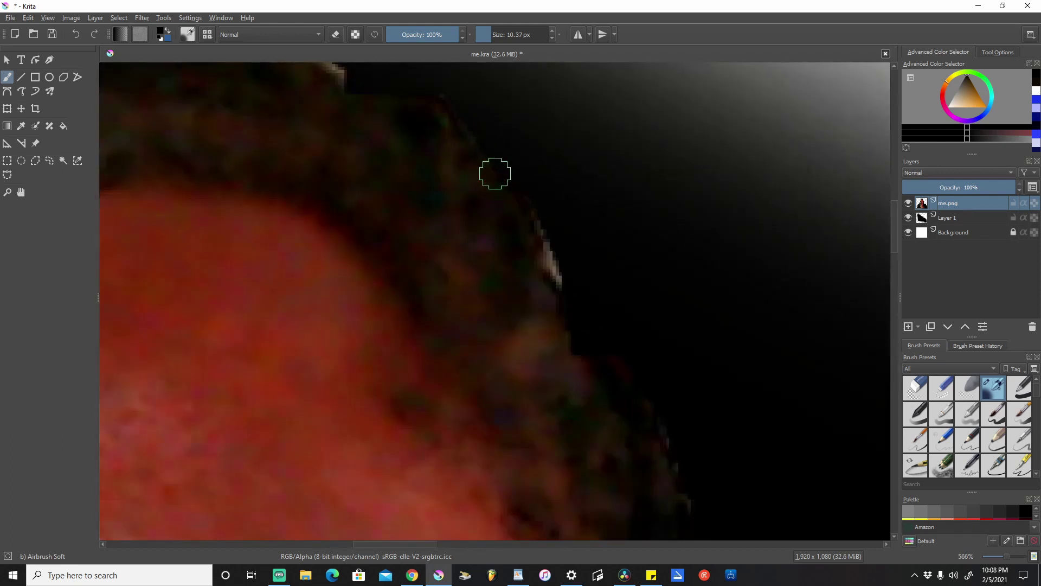
left_click_drag(530, 211, 551, 272)
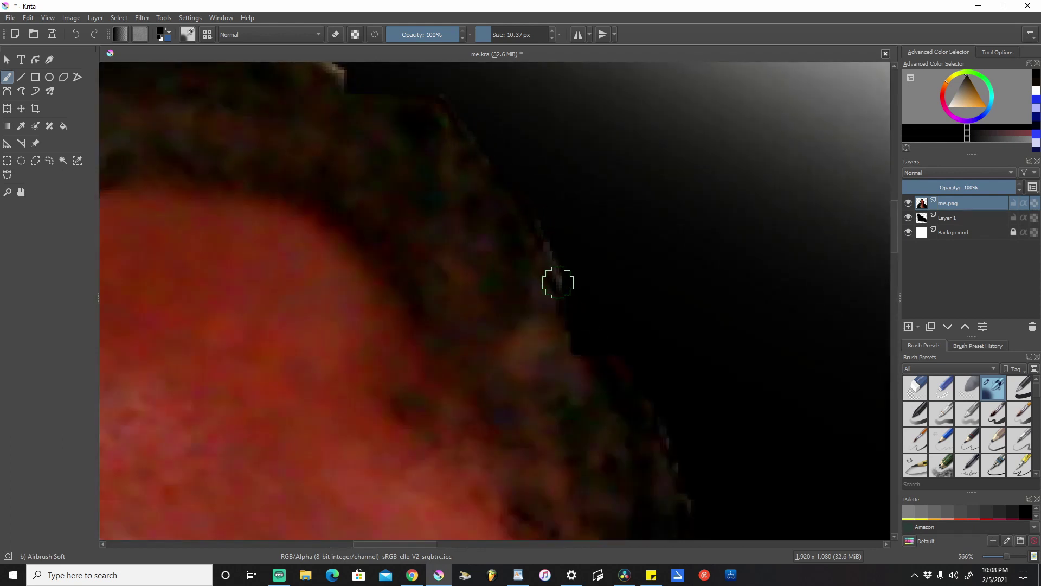
- Extend the dark patch atop the hair, then zoom out to 50% to view the whole image
scroll(348, 142, "down", 3)
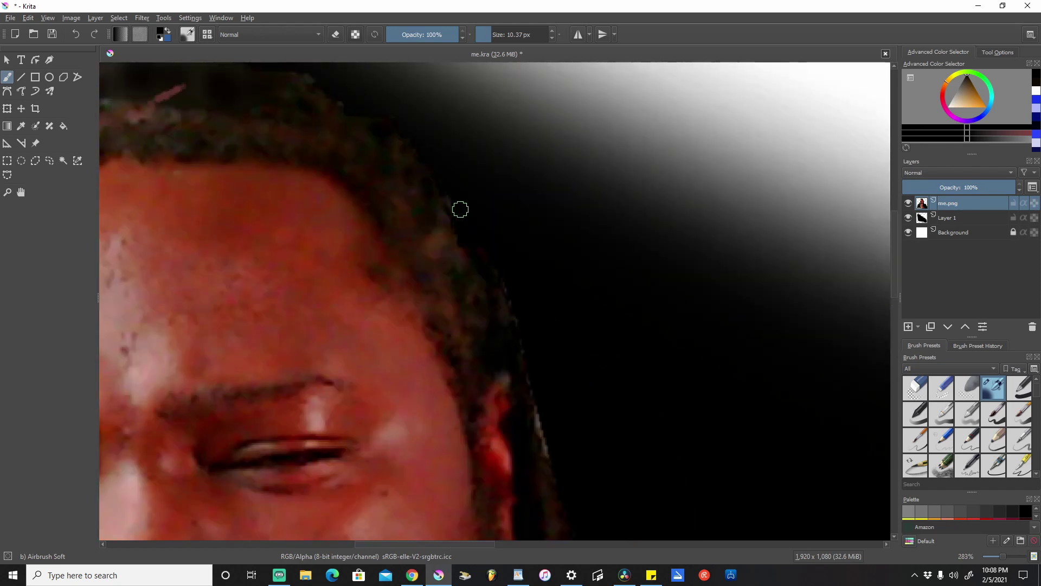
scroll(463, 261, "down", 3)
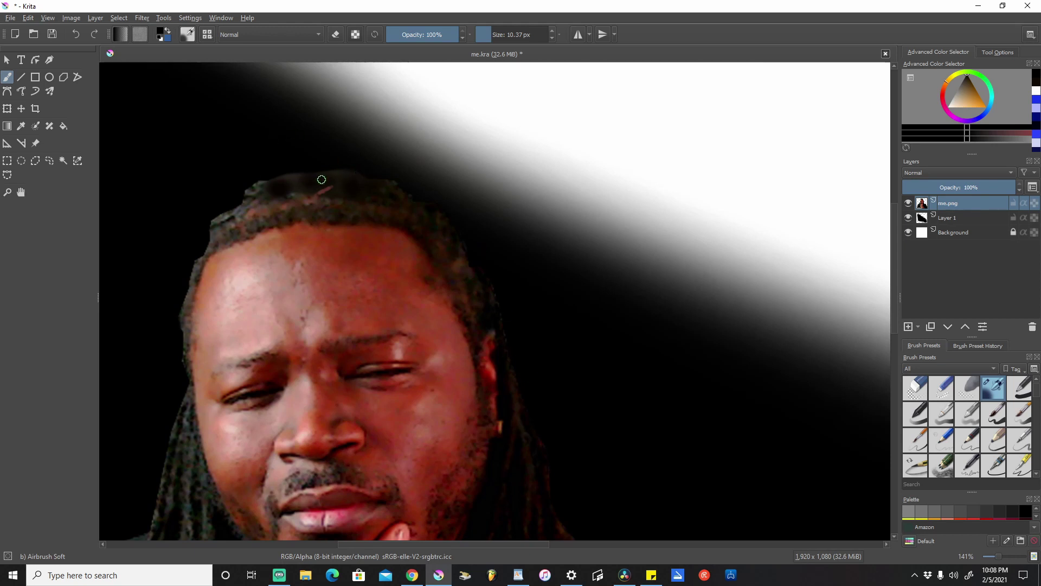
scroll(321, 180, "up", 3)
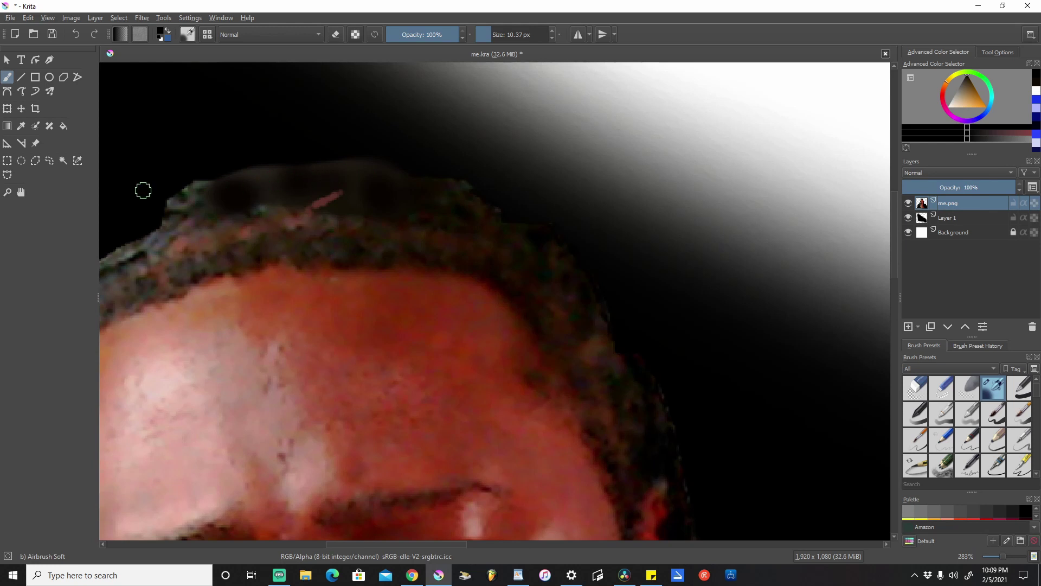
mouse_move(210, 184)
left_mouse_down()
mouse_move(168, 209)
mouse_move(183, 194)
left_mouse_up()
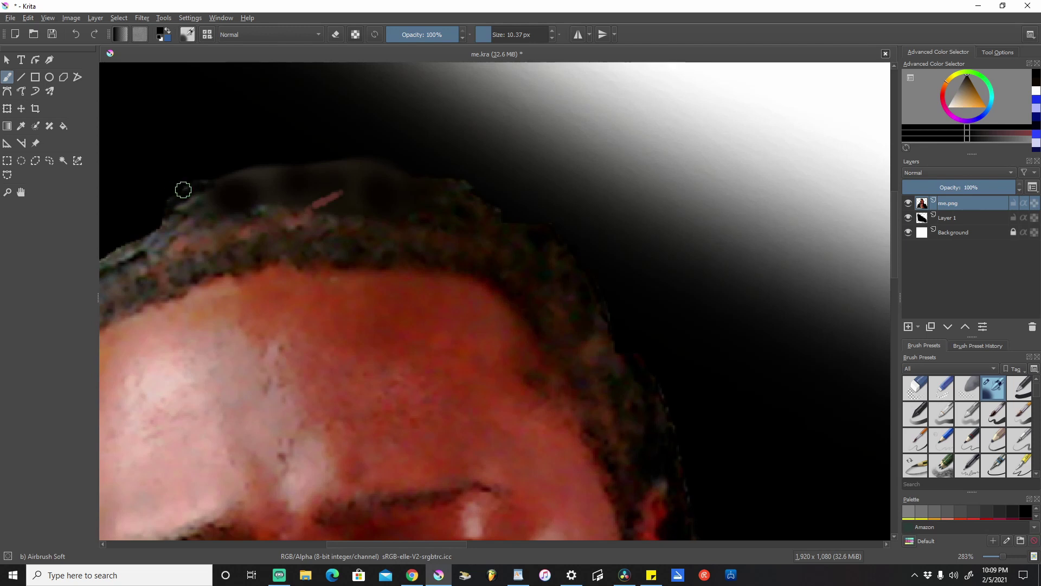
key("1")
key("minus")
key("minus")
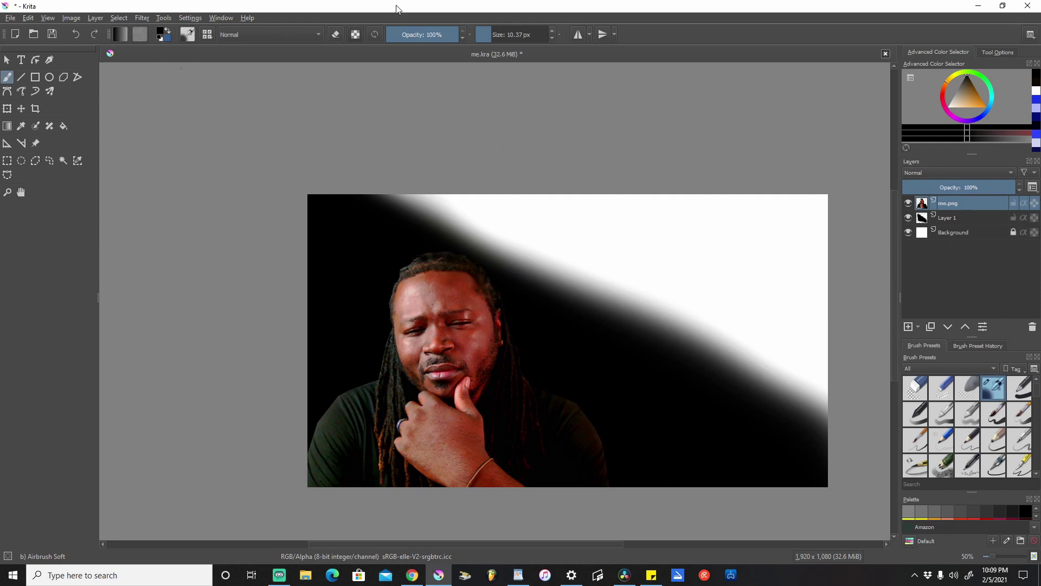
- On Layer 1, airbrush blue over the white top-right area with a brush of about 566 px
left_click(519, 36)
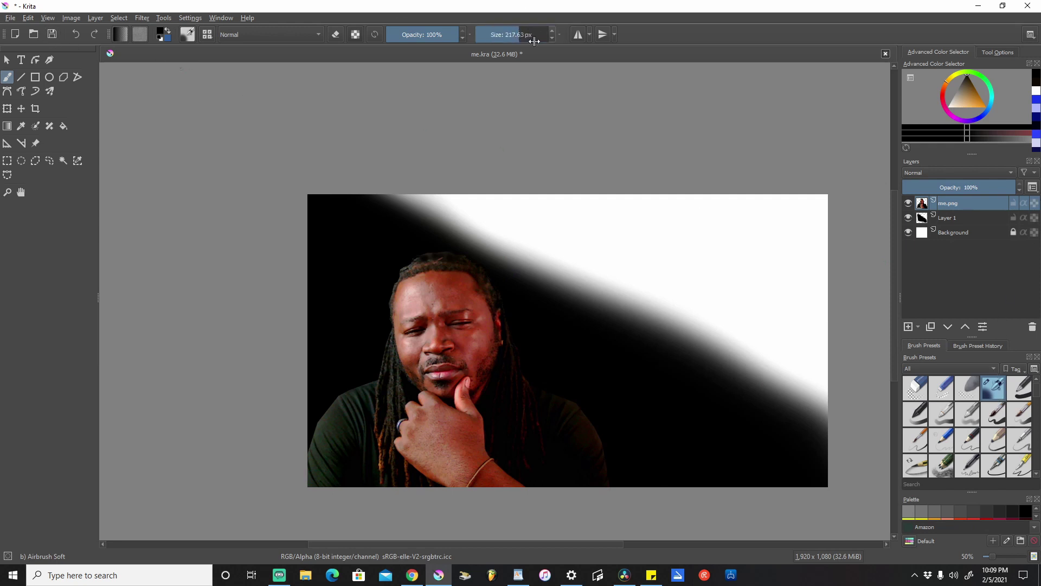
left_click(987, 219)
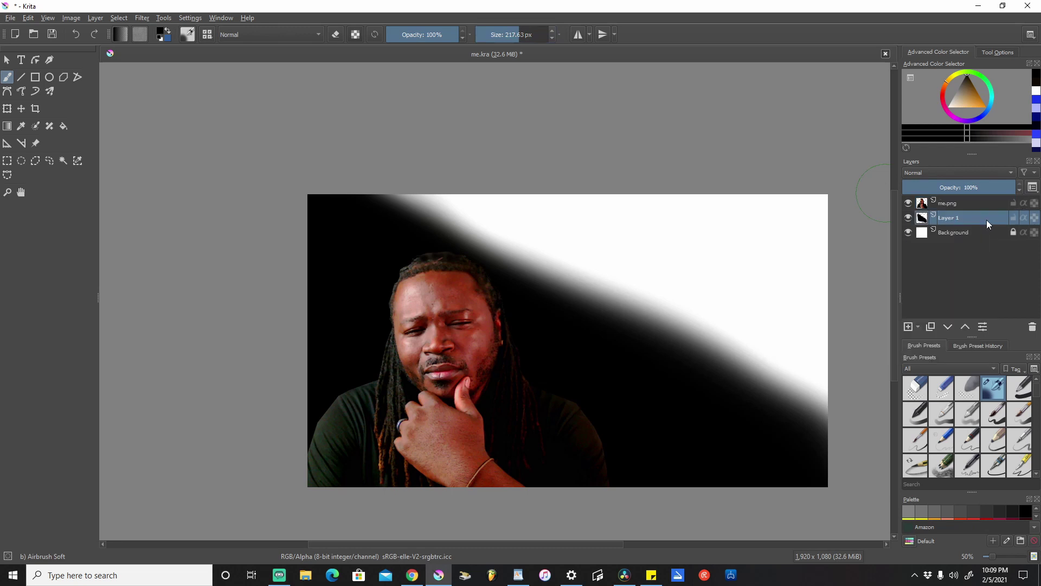
left_click(1036, 107)
mouse_move(467, 213)
left_mouse_down()
mouse_move(681, 283)
mouse_move(534, 222)
mouse_move(726, 300)
left_mouse_up()
left_click_drag(511, 43, 537, 36)
mouse_move(722, 264)
left_mouse_down()
mouse_move(747, 257)
mouse_move(719, 229)
mouse_move(746, 192)
mouse_move(777, 196)
mouse_move(488, 200)
mouse_move(483, 190)
mouse_move(795, 322)
mouse_move(835, 368)
mouse_move(417, 148)
mouse_move(561, 230)
mouse_move(813, 332)
mouse_move(505, 212)
mouse_move(684, 301)
mouse_move(848, 361)
mouse_move(852, 215)
mouse_move(835, 317)
mouse_move(865, 380)
mouse_move(375, 103)
mouse_move(379, 126)
mouse_move(440, 175)
mouse_move(800, 293)
left_mouse_up()
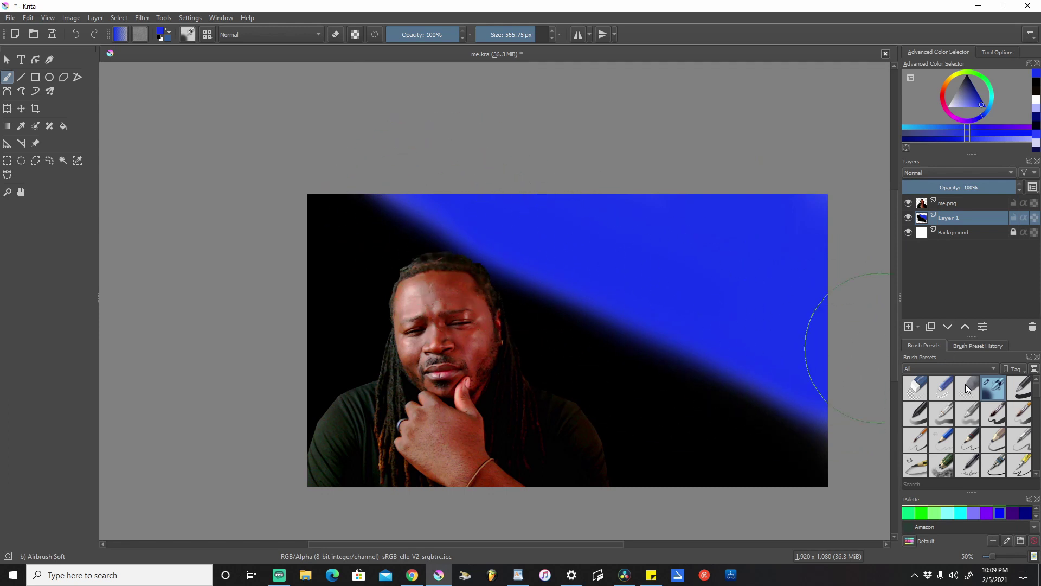
- Select the k) Blender Blur preset and set its size to about 464 px
scroll(968, 441, "down", 3)
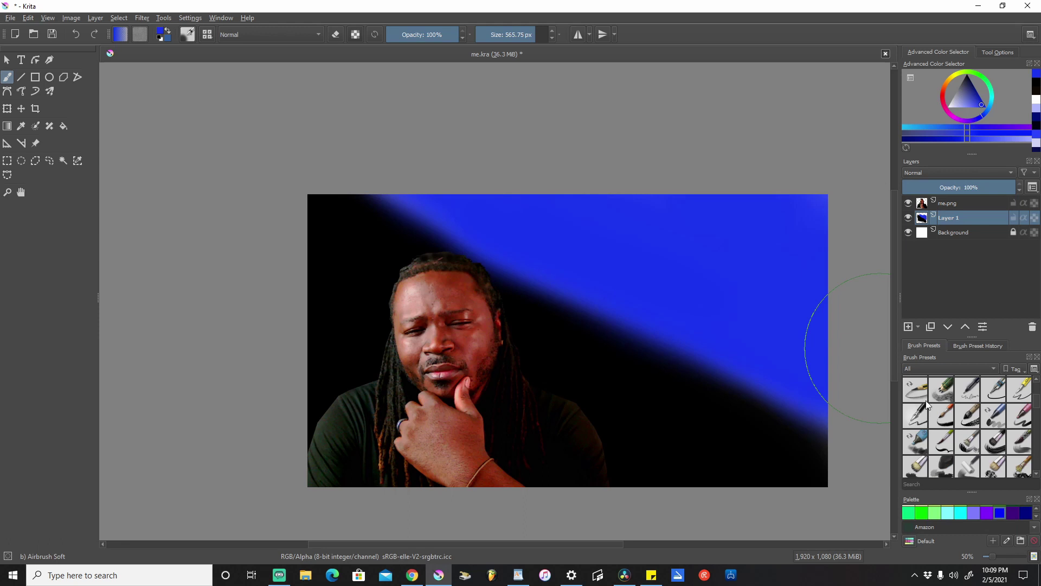
scroll(948, 427, "down", 3)
scroll(973, 438, "up", 3)
scroll(962, 440, "down", 5)
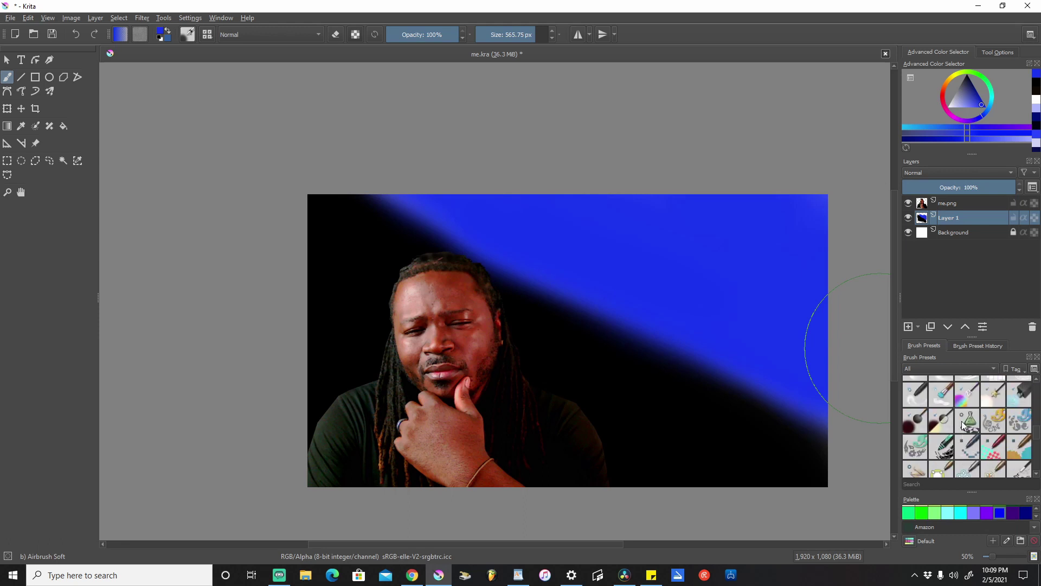
scroll(971, 429, "up", 3)
mouse_move(946, 450)
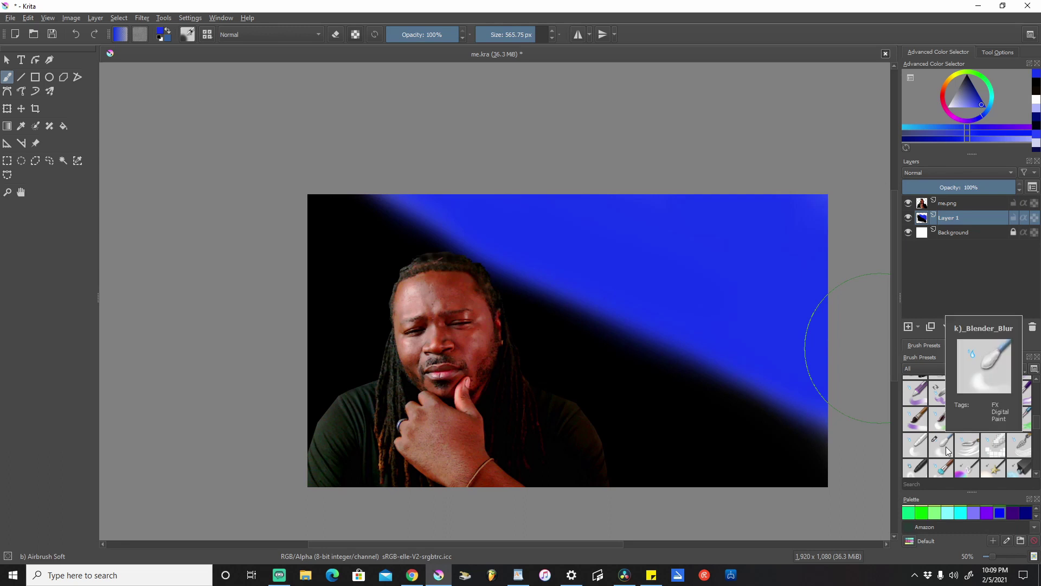
left_click(947, 450)
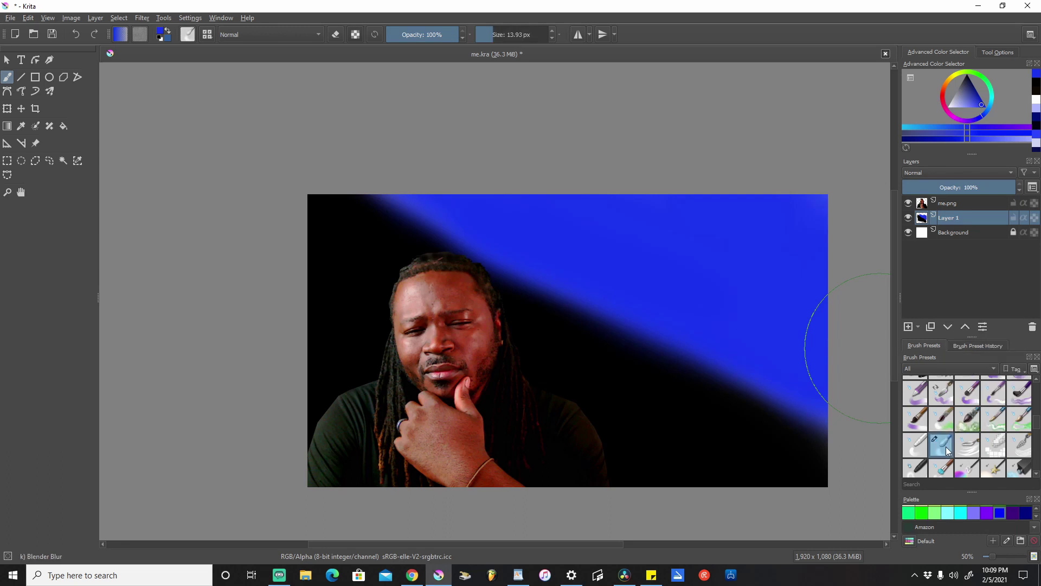
left_click(516, 34)
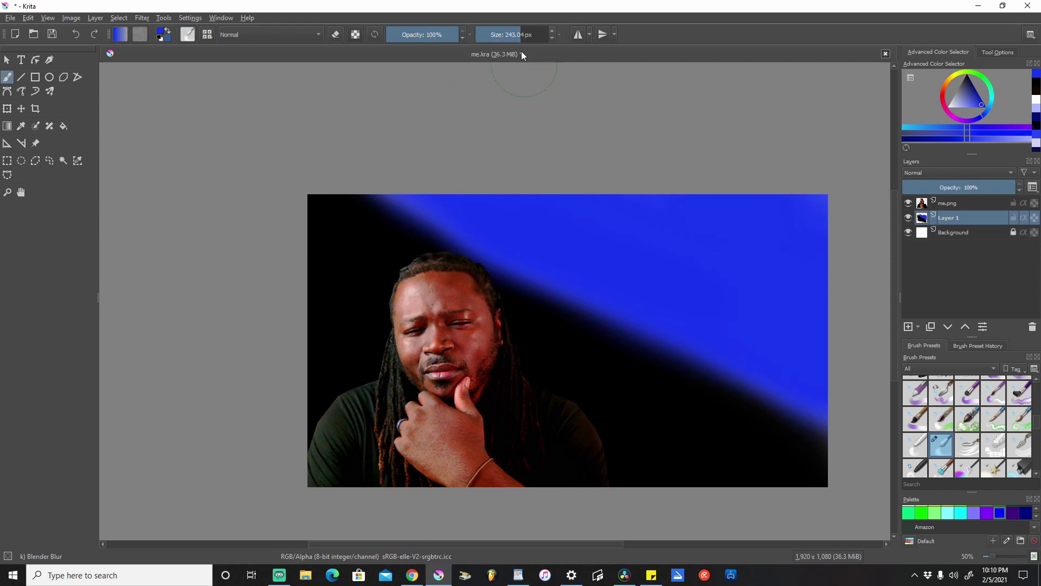
left_click_drag(528, 32, 533, 34)
- Blur along the diagonal blue/black edge and the bright blue across the top
mouse_move(420, 228)
left_mouse_down()
mouse_move(634, 344)
mouse_move(807, 415)
mouse_move(790, 418)
mouse_move(763, 395)
mouse_move(667, 360)
mouse_move(372, 205)
mouse_move(401, 223)
mouse_move(400, 240)
left_mouse_up()
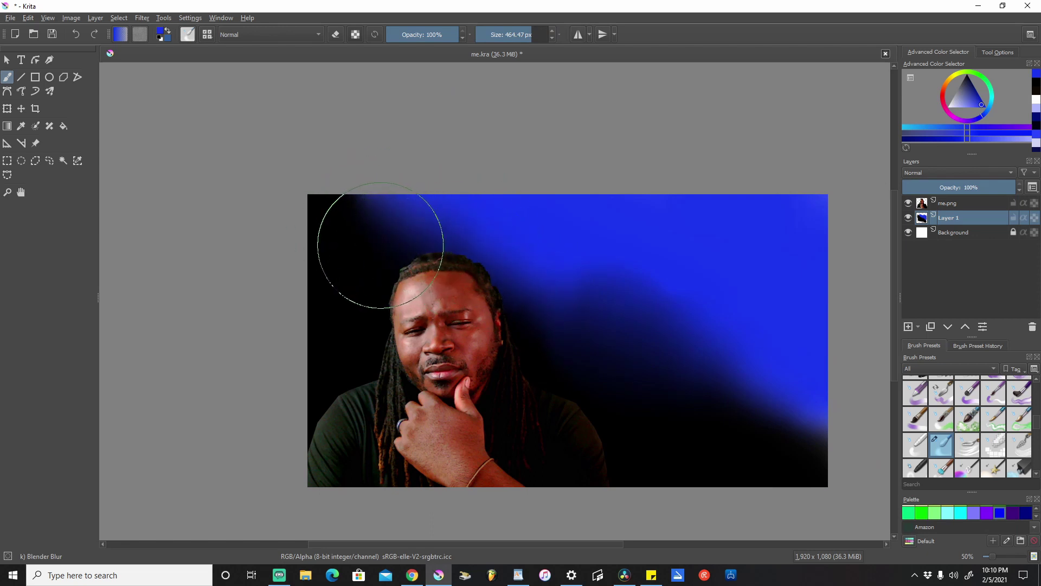
mouse_move(498, 239)
left_mouse_down()
mouse_move(469, 220)
mouse_move(628, 267)
mouse_move(646, 252)
mouse_move(604, 400)
mouse_move(698, 405)
mouse_move(574, 344)
mouse_move(789, 425)
mouse_move(509, 265)
mouse_move(374, 217)
mouse_move(317, 243)
mouse_move(417, 225)
mouse_move(727, 374)
mouse_move(757, 437)
mouse_move(793, 448)
mouse_move(541, 235)
mouse_move(291, 200)
mouse_move(302, 176)
mouse_move(441, 232)
mouse_move(565, 353)
mouse_move(704, 426)
mouse_move(757, 337)
mouse_move(774, 239)
mouse_move(824, 209)
left_mouse_up()
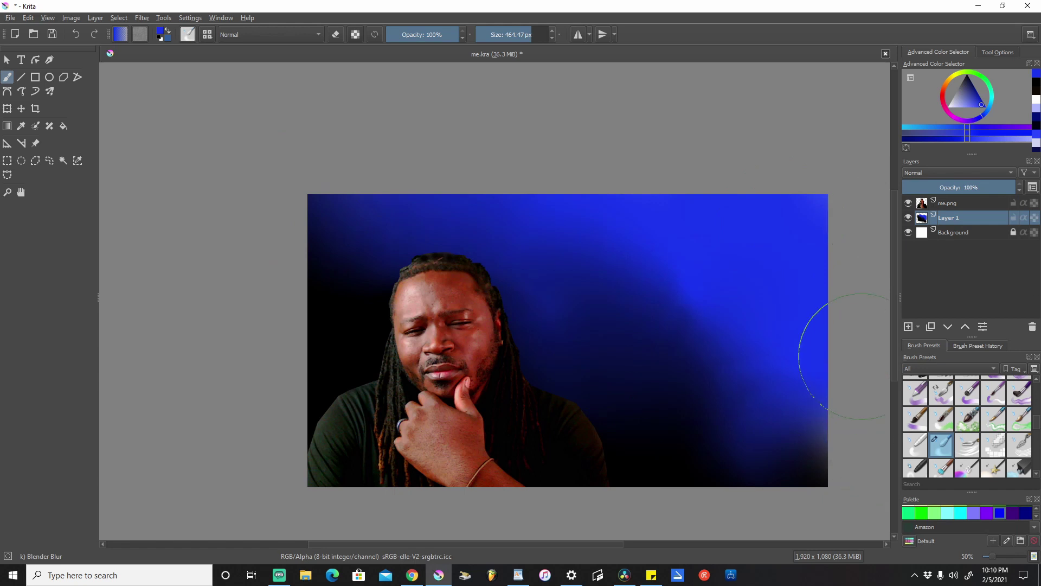
scroll(861, 357, "down", 1)
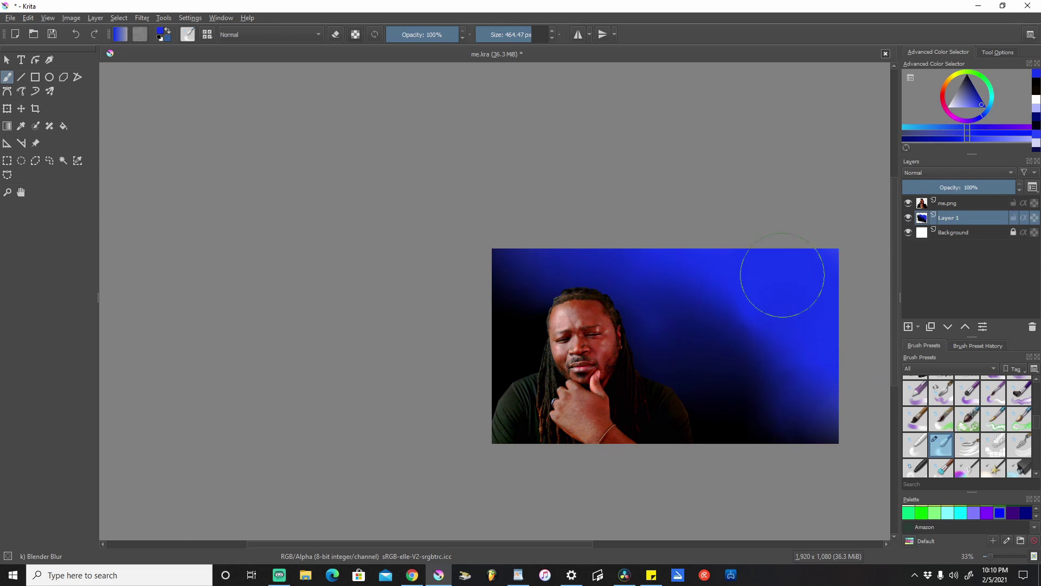
- Hide the me.png, Layer 1 and Background layers
left_click(908, 204)
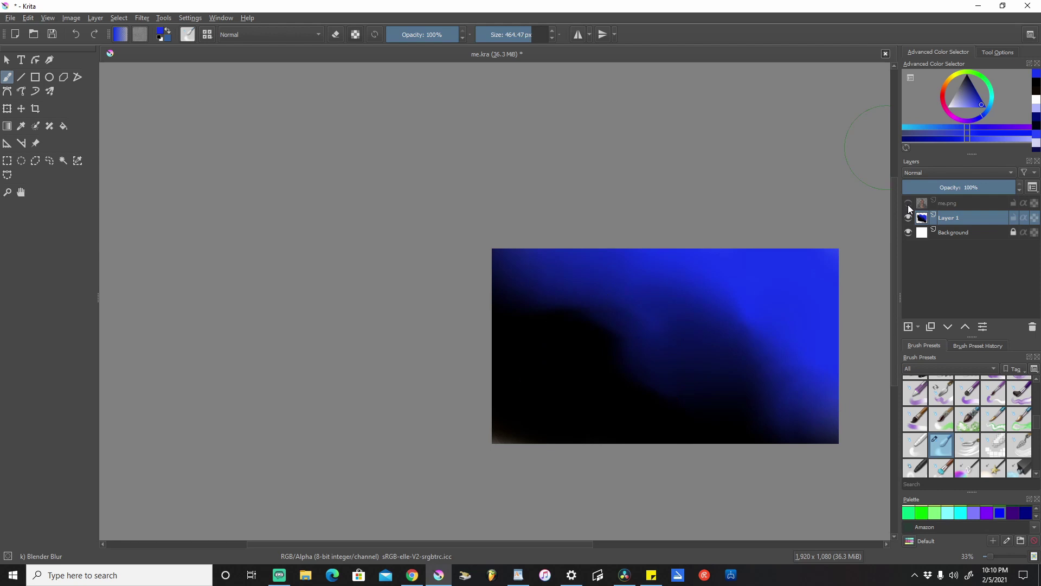
left_click(908, 218)
left_click(909, 231)
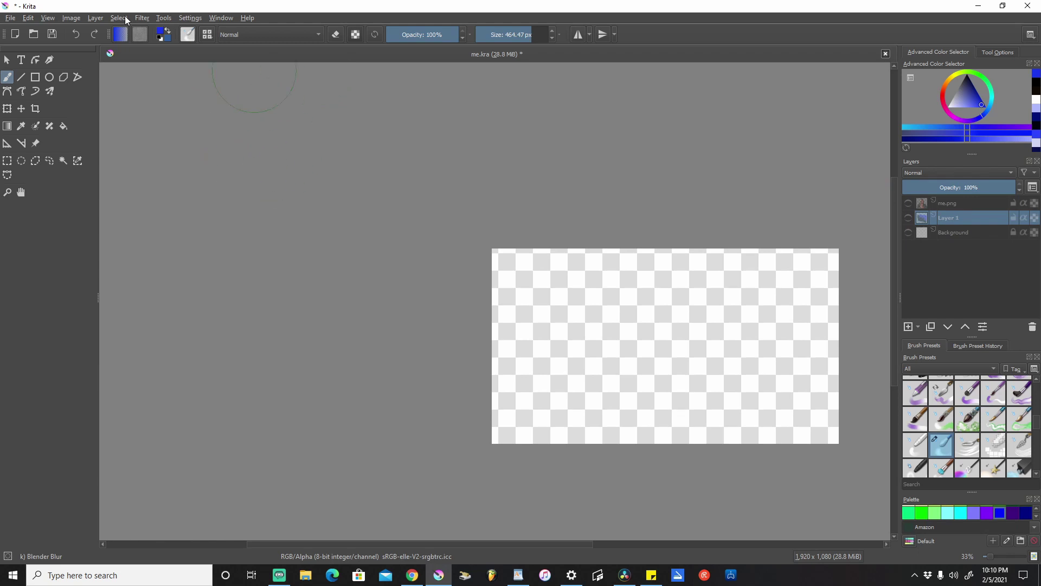
- Import NMC4LHD_bu from Downloads as a new layer via Layer > Import/Export > Import Layer
left_click(97, 18)
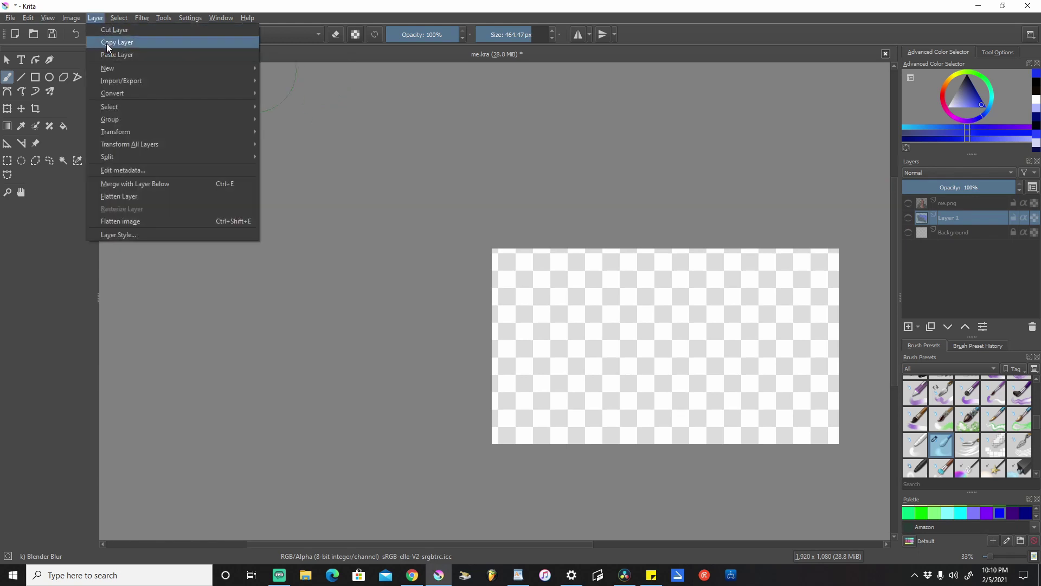
mouse_move(117, 83)
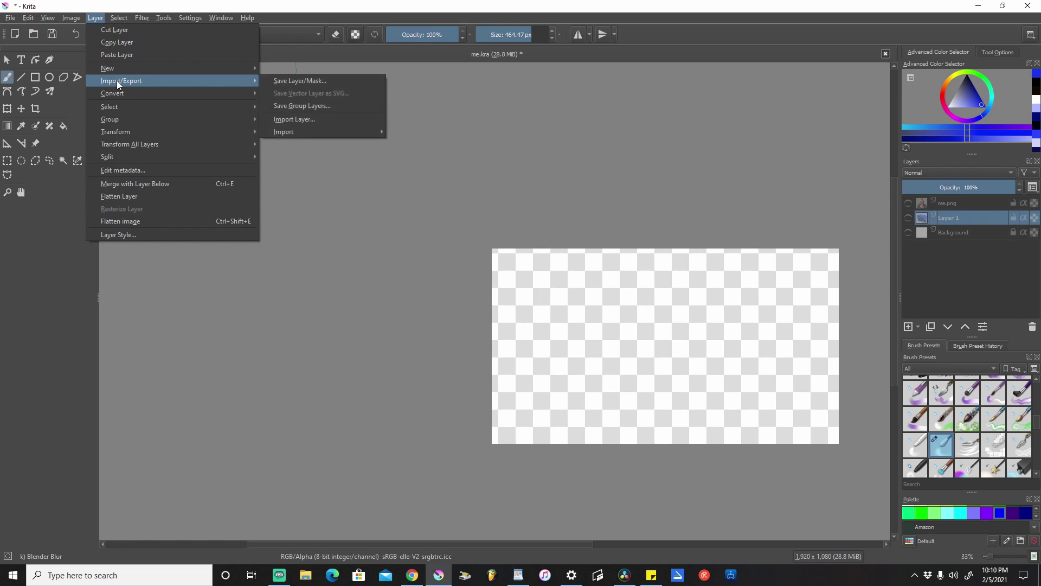
left_click(283, 121)
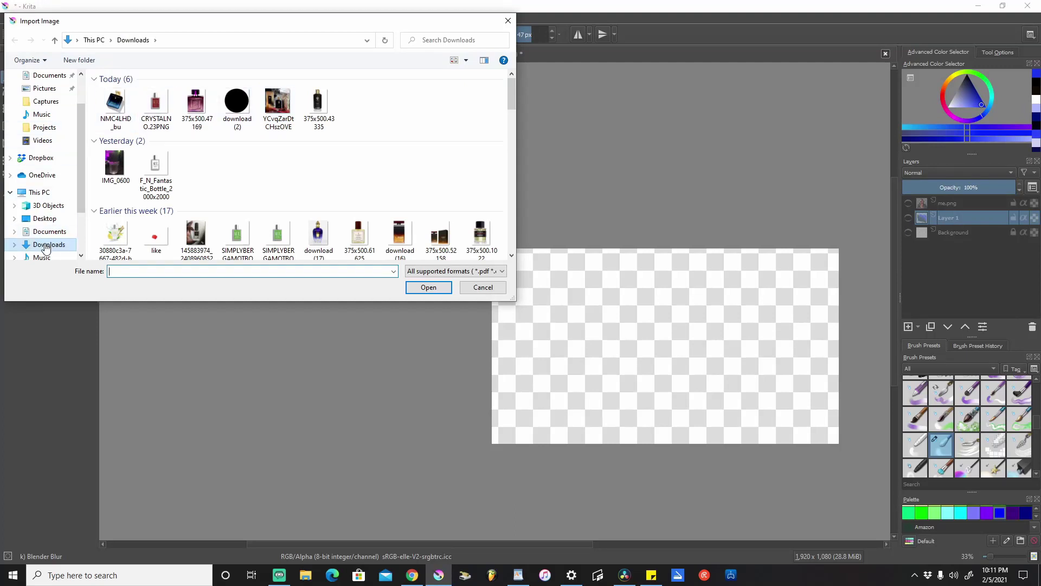
left_click(116, 123)
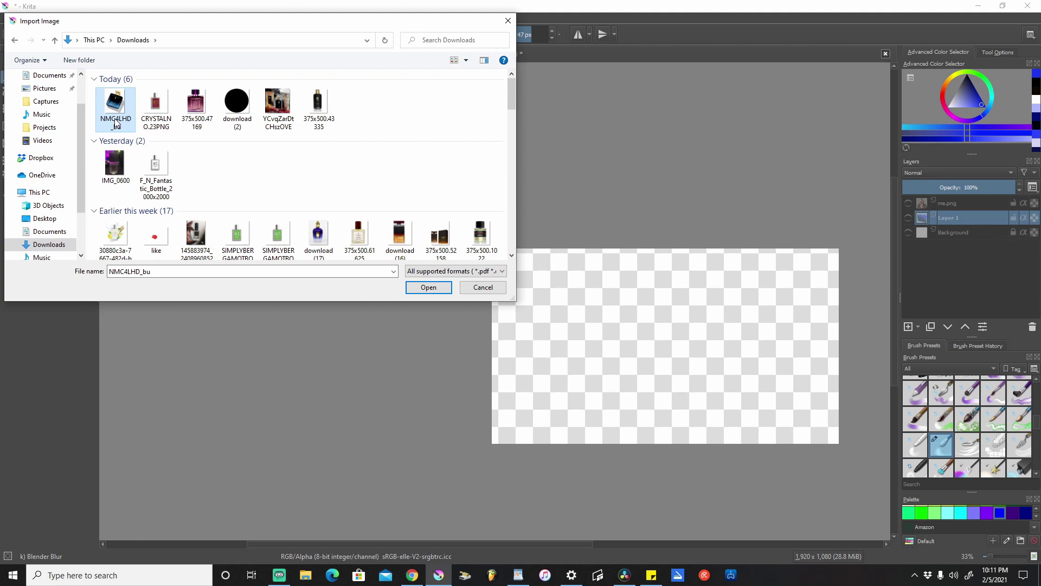
double_click(116, 123)
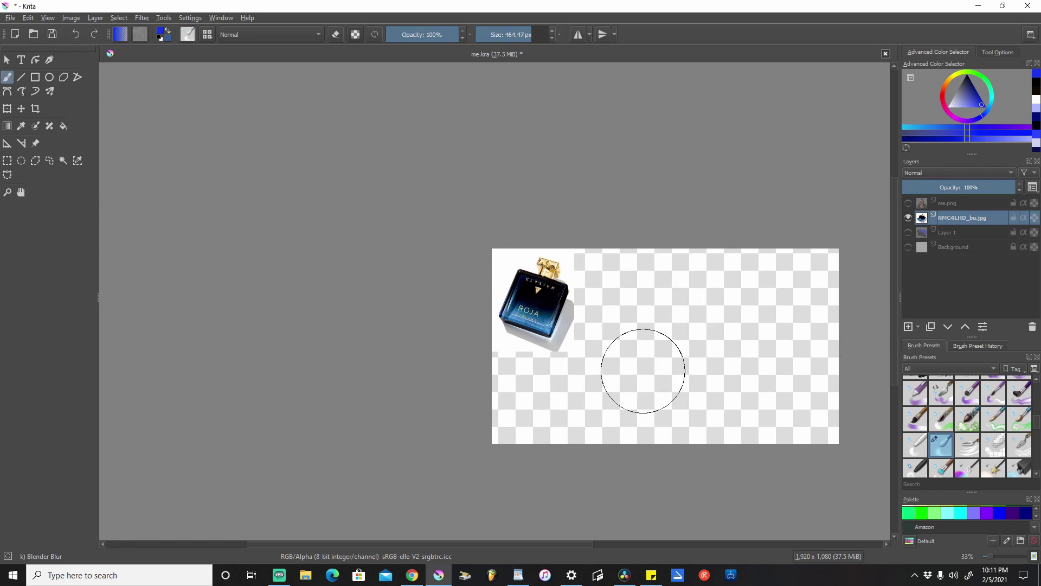
- Transform the NMC4LHD_bu.jpg bottle layer: move it to the canvas middle, enlarge it, nudge it down-left
left_click(644, 373, "ctrl")
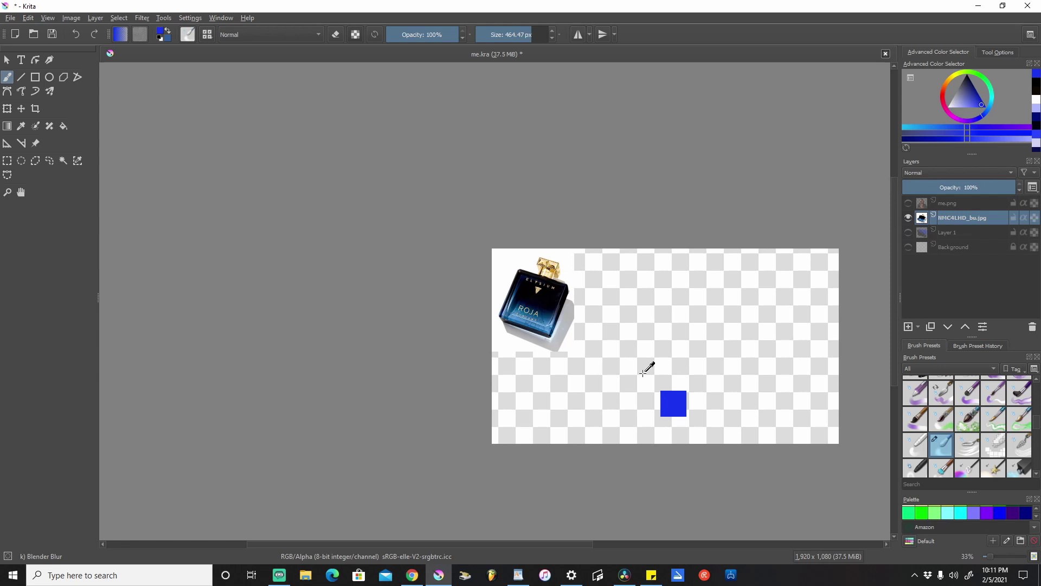
key("ctrl+t")
left_click_drag(543, 306, 688, 344)
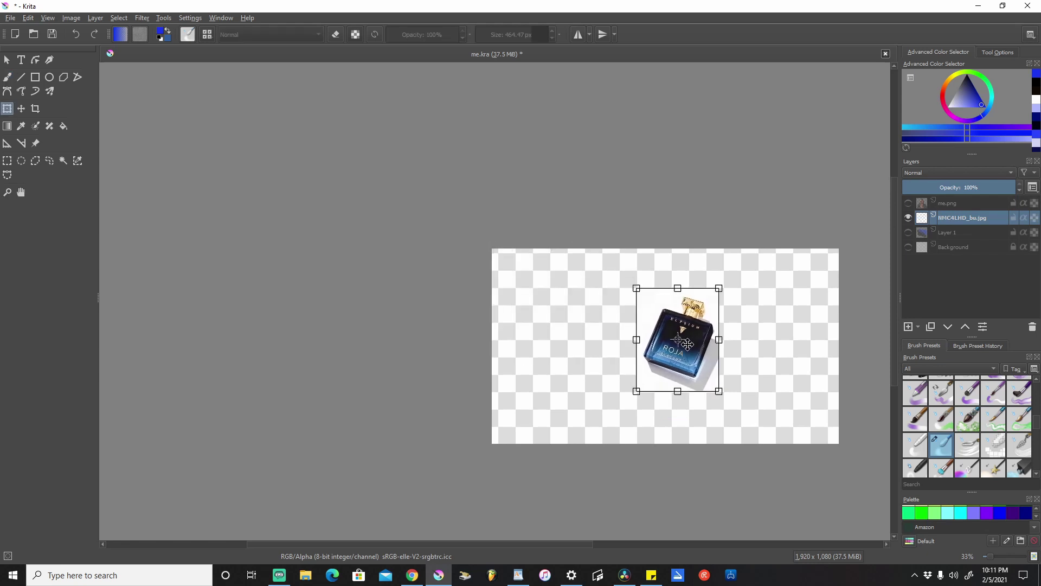
left_click_drag(634, 286, 594, 248)
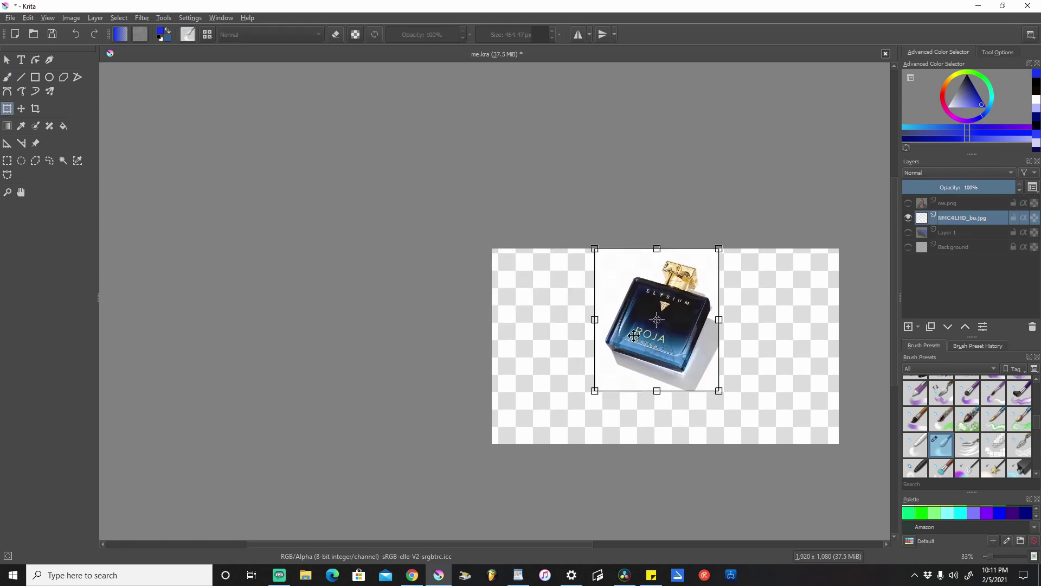
left_click_drag(650, 342, 642, 371)
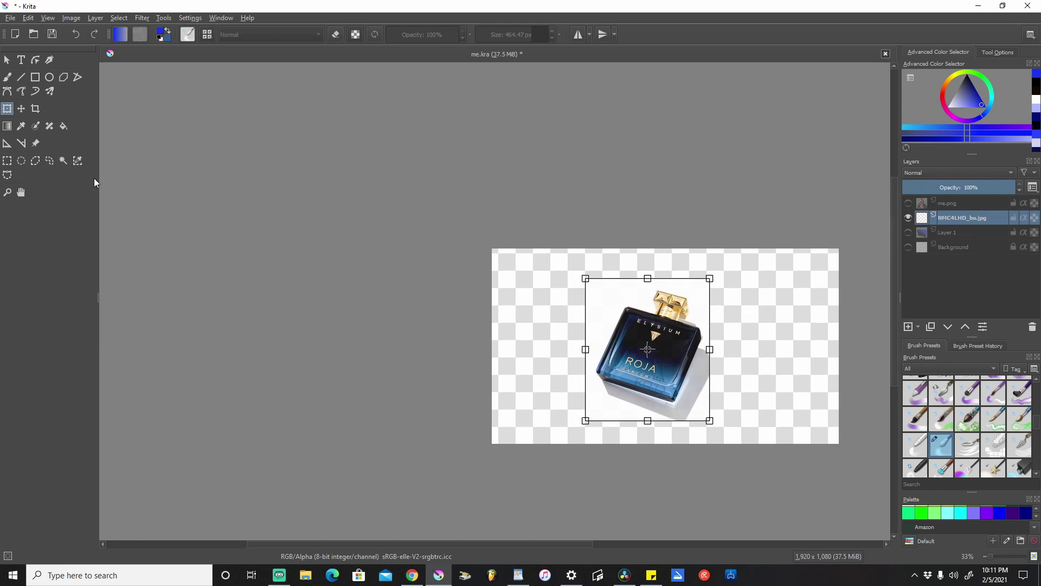
- Commit the bottle's transform, then trial-select the white backdrop with Contiguous Selection and undo it
left_click(60, 161)
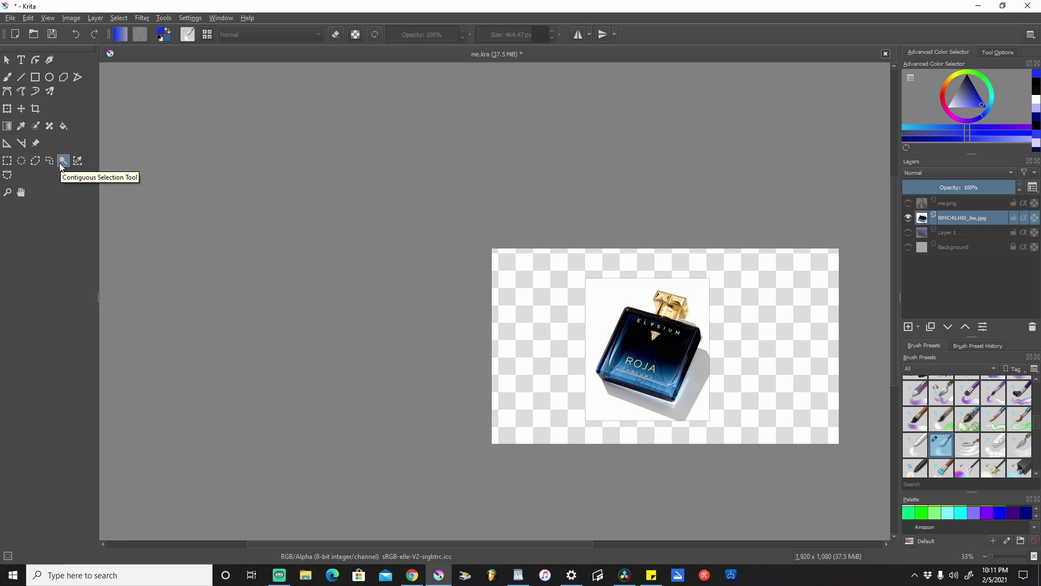
left_click(610, 297)
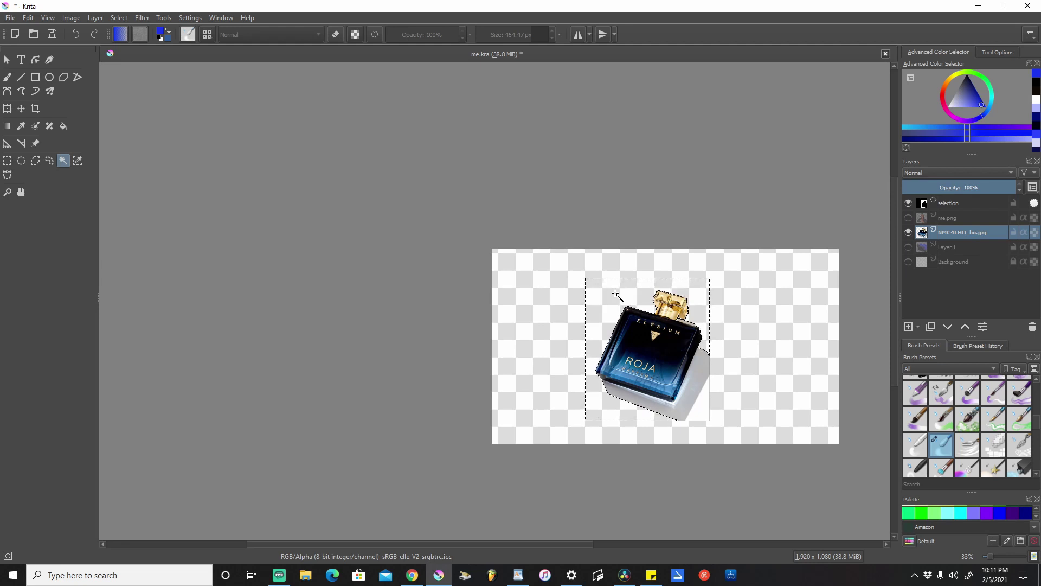
left_click(73, 37)
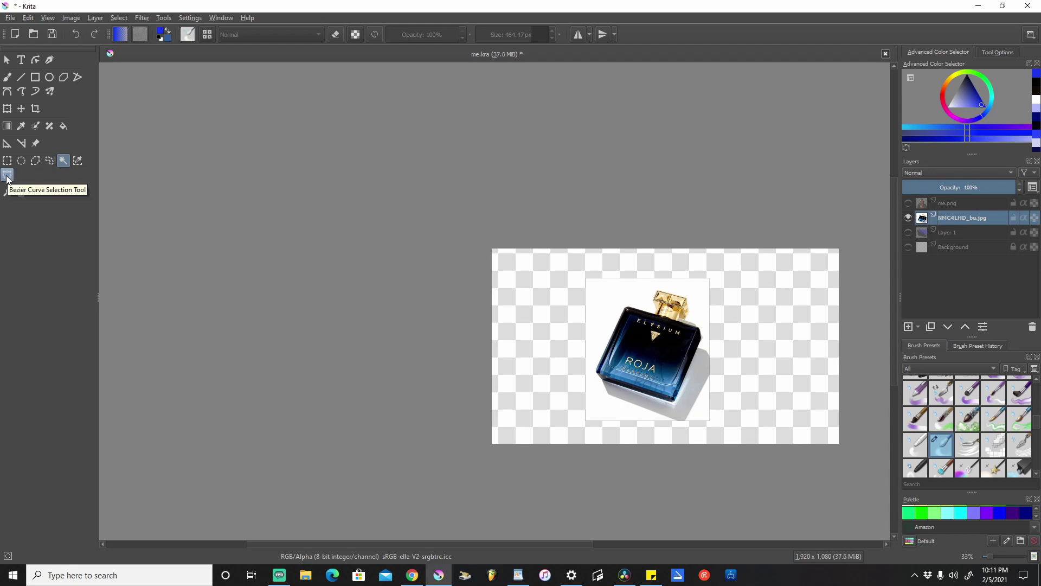
- Trace a closed outline selection around the Roja bottle and gold cap, excluding backdrop and shadow
left_click(7, 176)
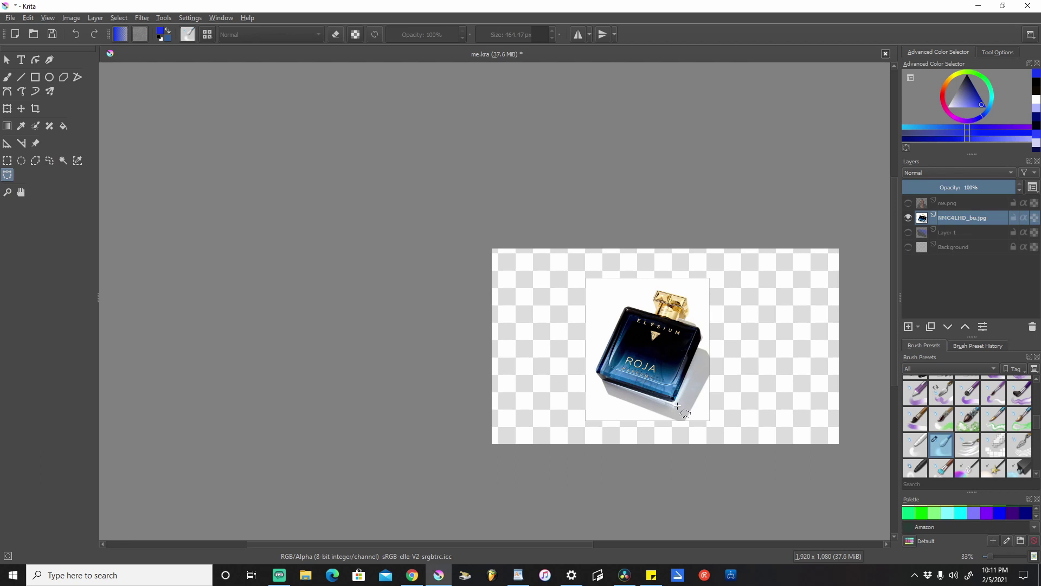
scroll(678, 406, "up", 3)
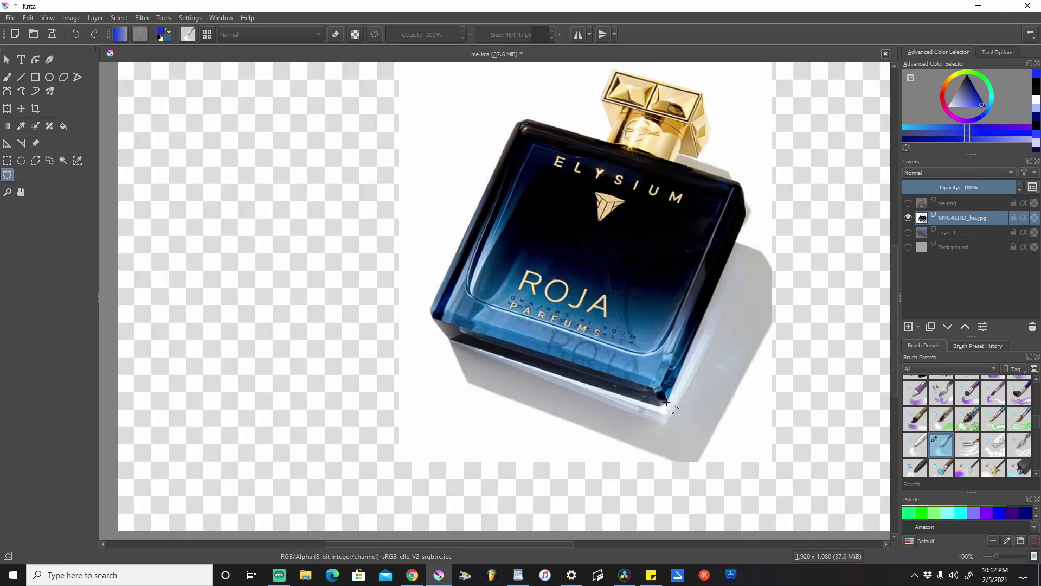
left_click(667, 402)
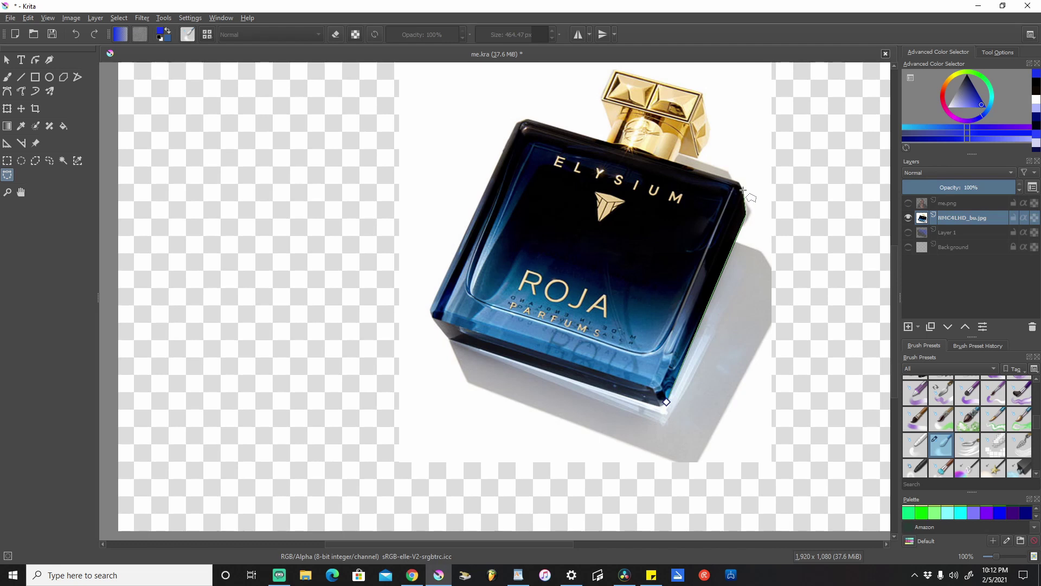
scroll(742, 189, "up", 4)
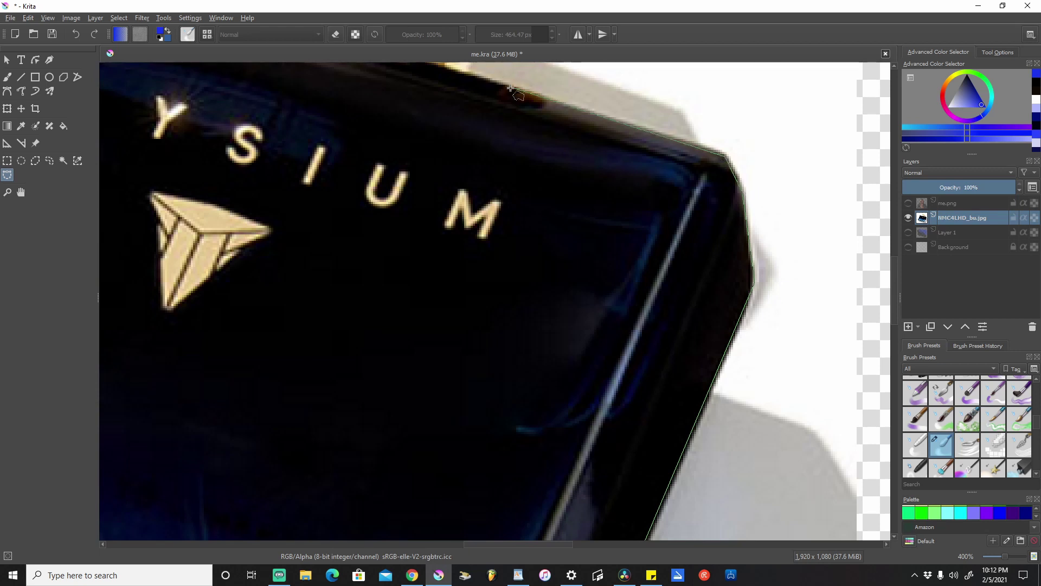
scroll(511, 89, "down", 5)
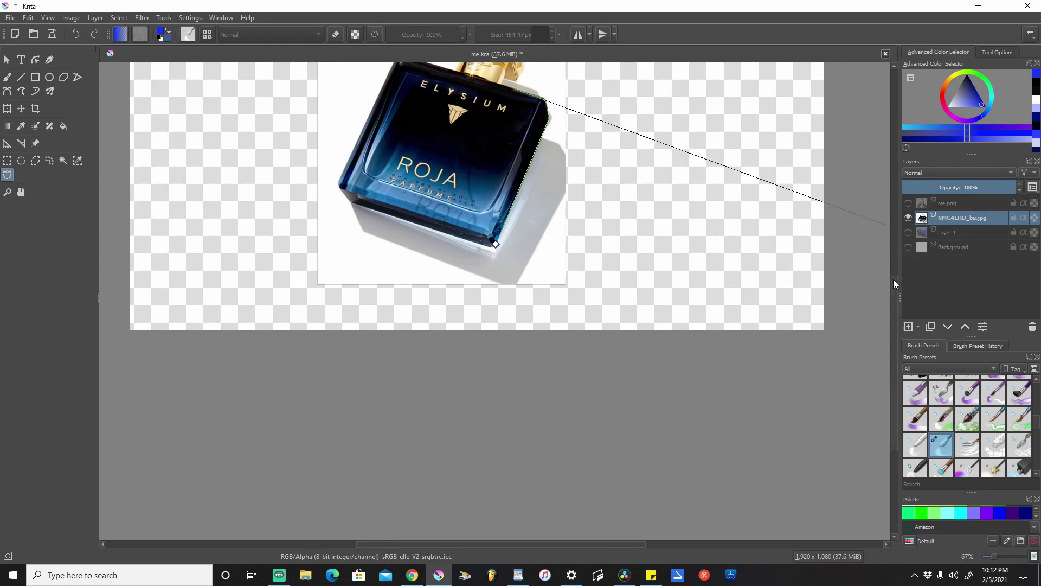
scroll(417, 188, "up", 3)
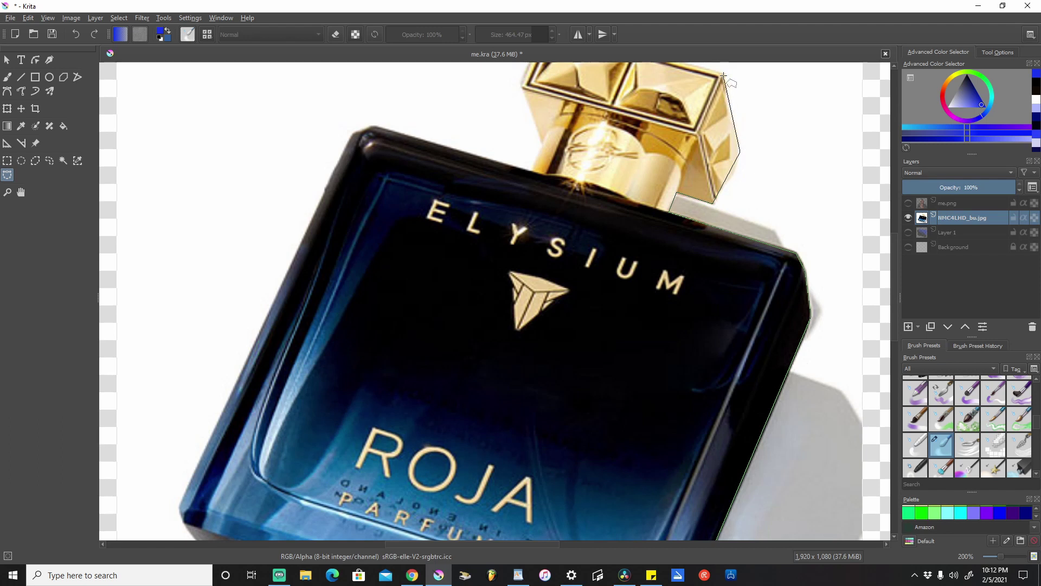
scroll(724, 76, "down", 3)
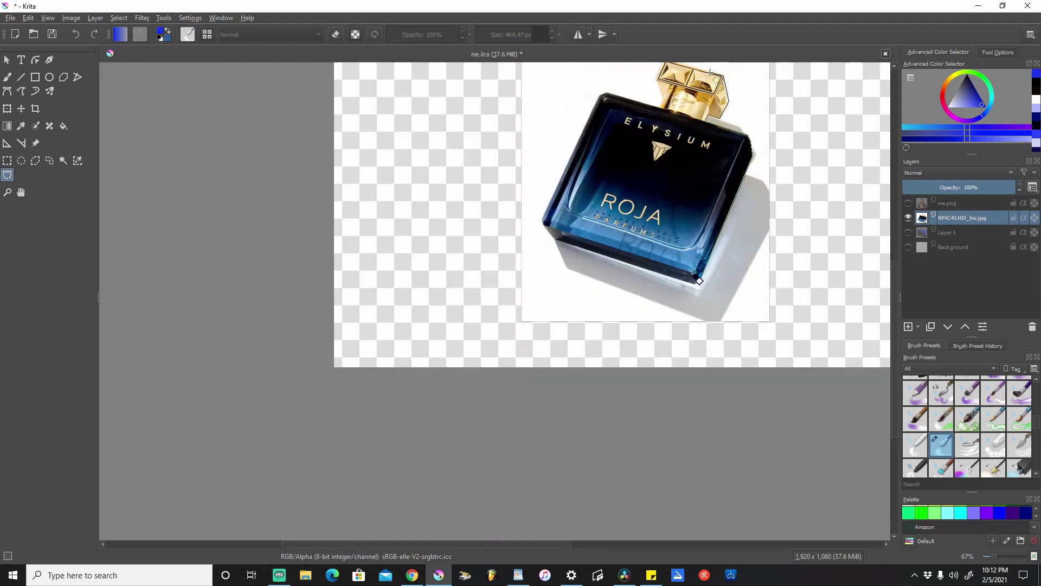
scroll(893, 266, "up", 2)
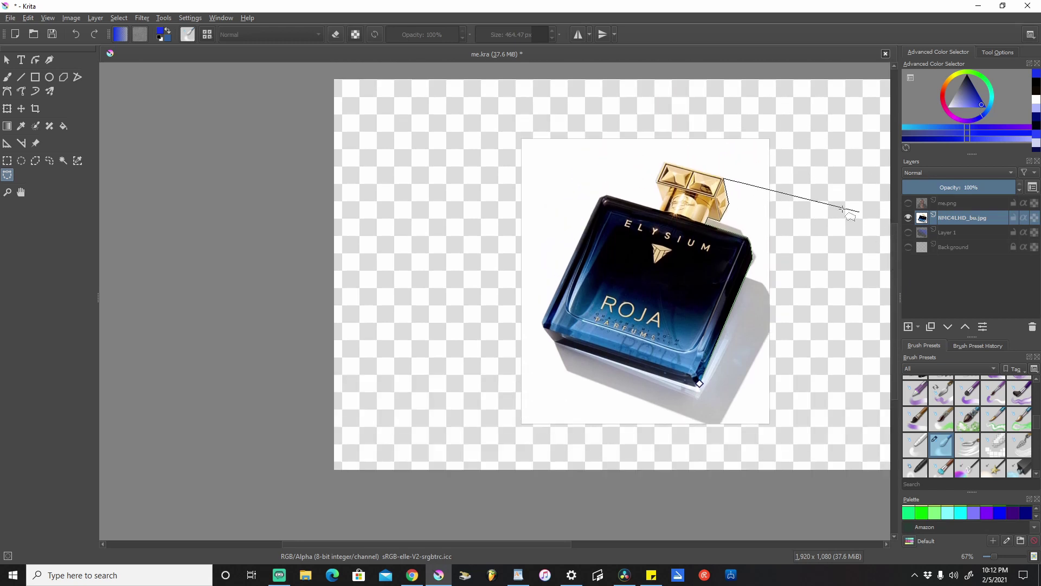
scroll(666, 184, "up", 3)
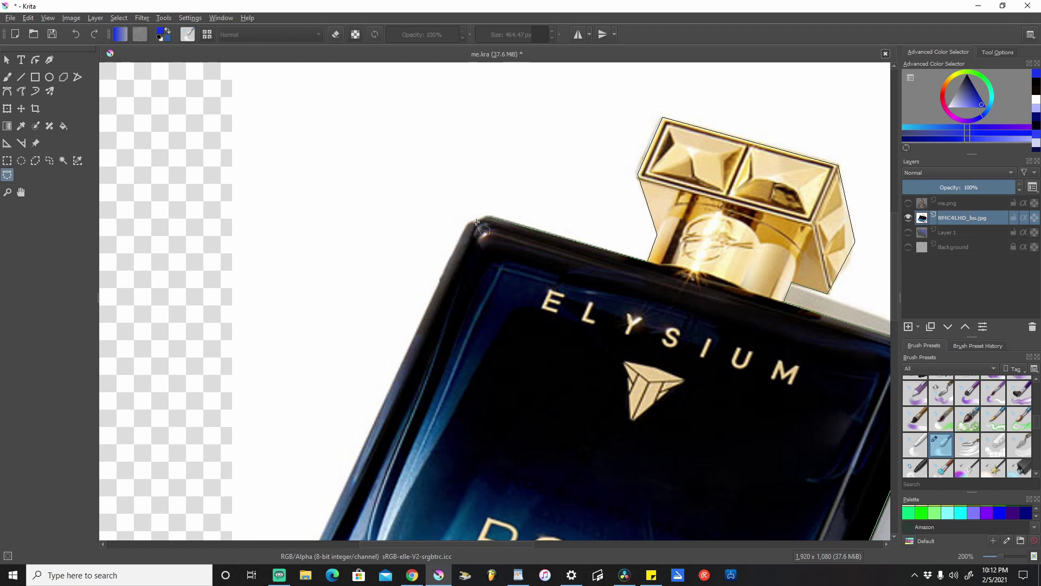
scroll(400, 370, "down", 3)
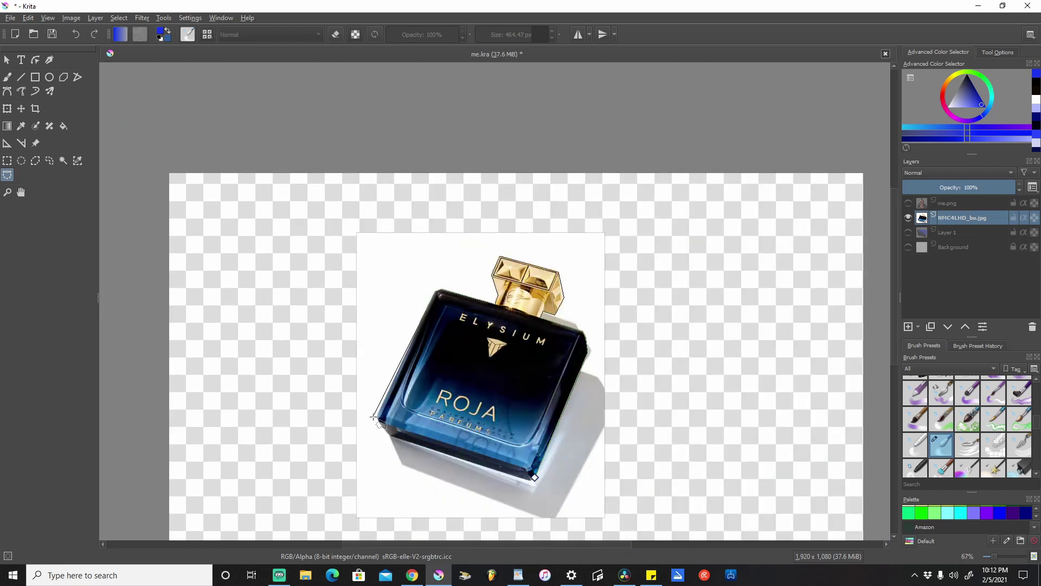
scroll(385, 416, "up", 3)
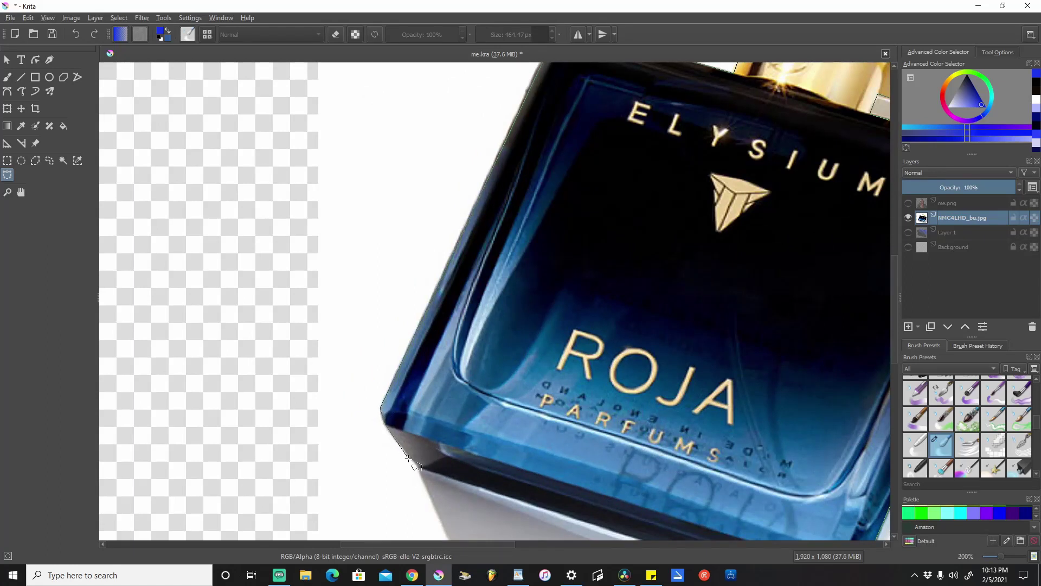
scroll(524, 509, "down", 4)
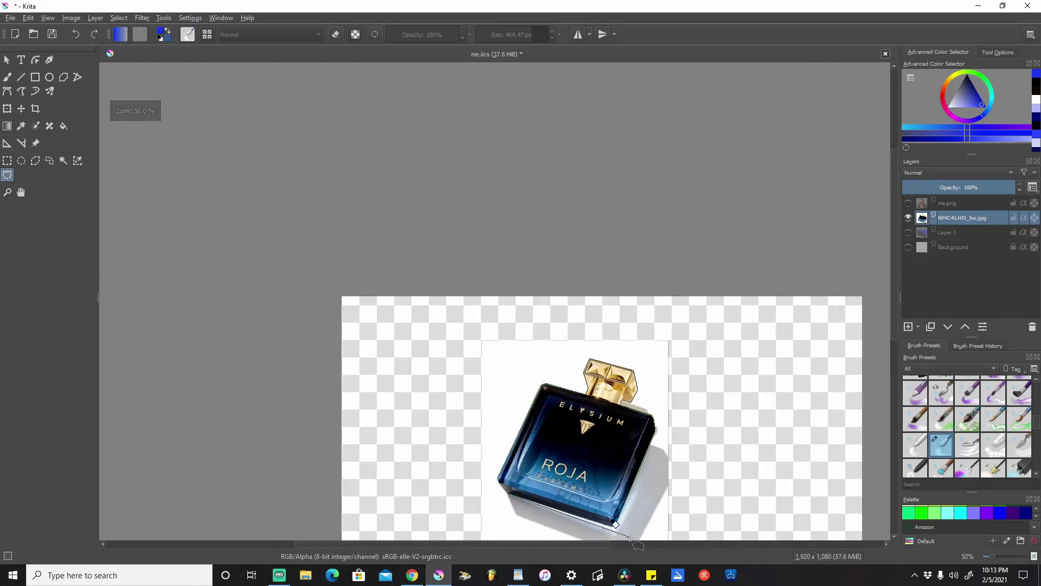
scroll(542, 507, "up", 4)
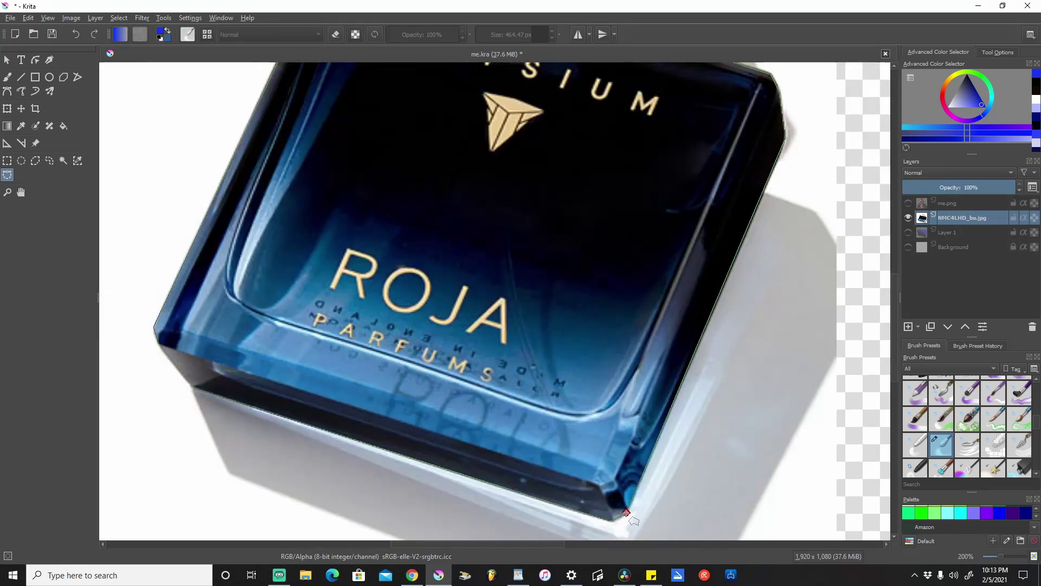
left_click(626, 512)
scroll(720, 439, "down", 2)
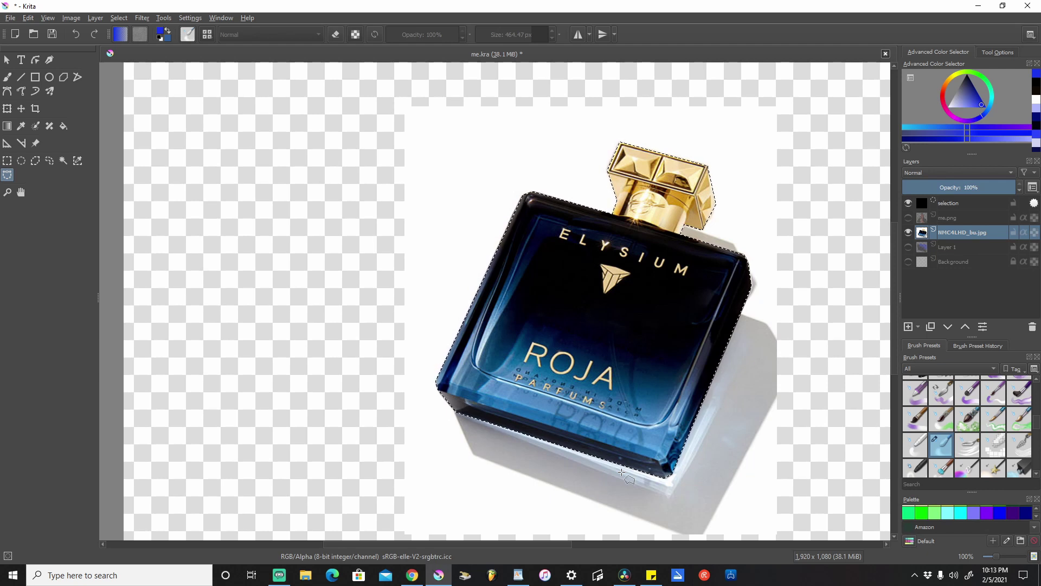
- Invert the bottle selection and delete the white backdrop and shadow around it
key("ctrl+shift+i")
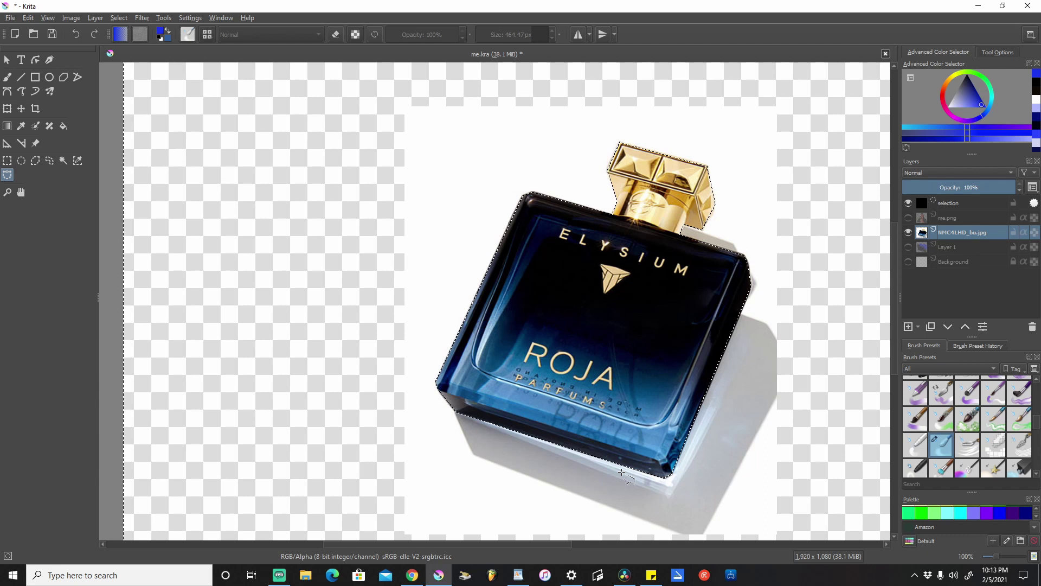
key("Delete")
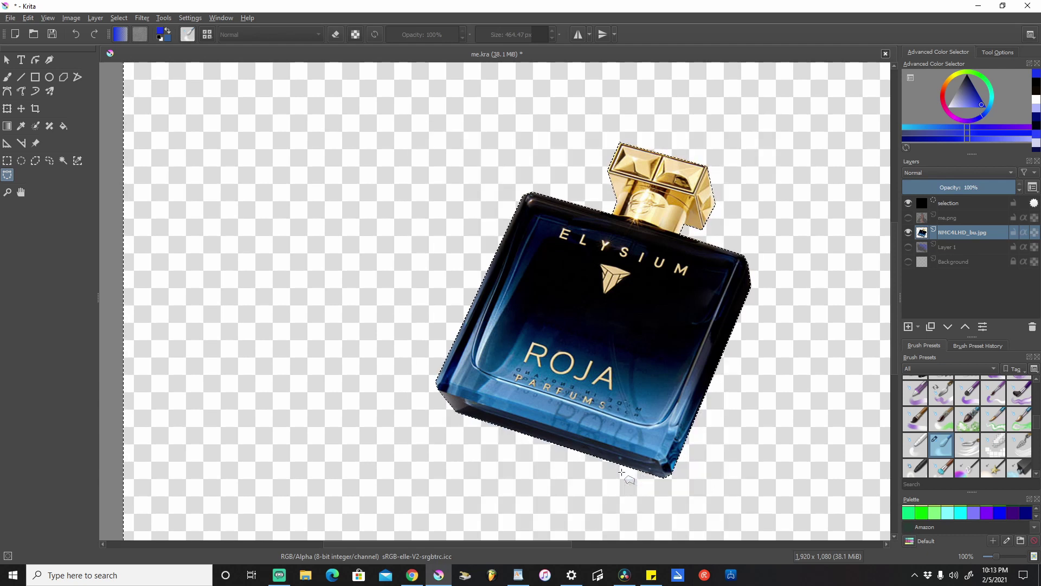
scroll(622, 472, "down", 3)
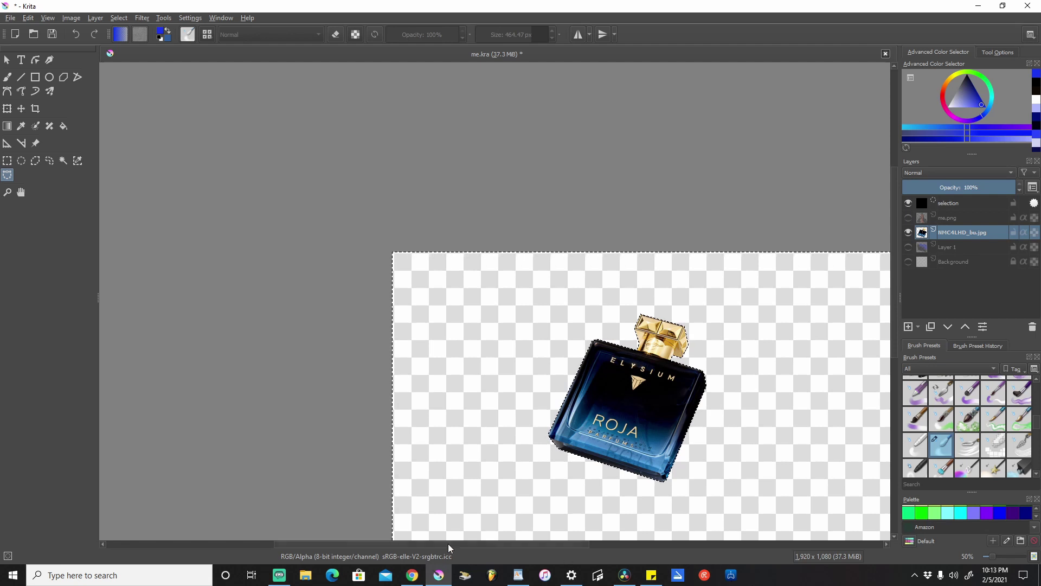
left_click_drag(449, 544, 513, 544)
scroll(635, 475, "down", 2)
scroll(732, 441, "up", 2)
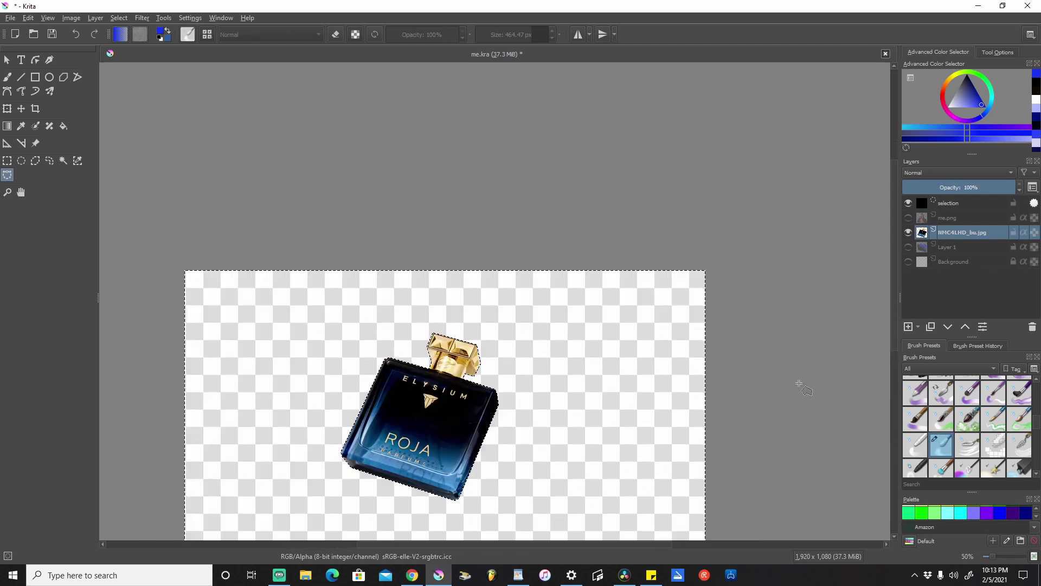
left_click_drag(894, 284, 885, 320)
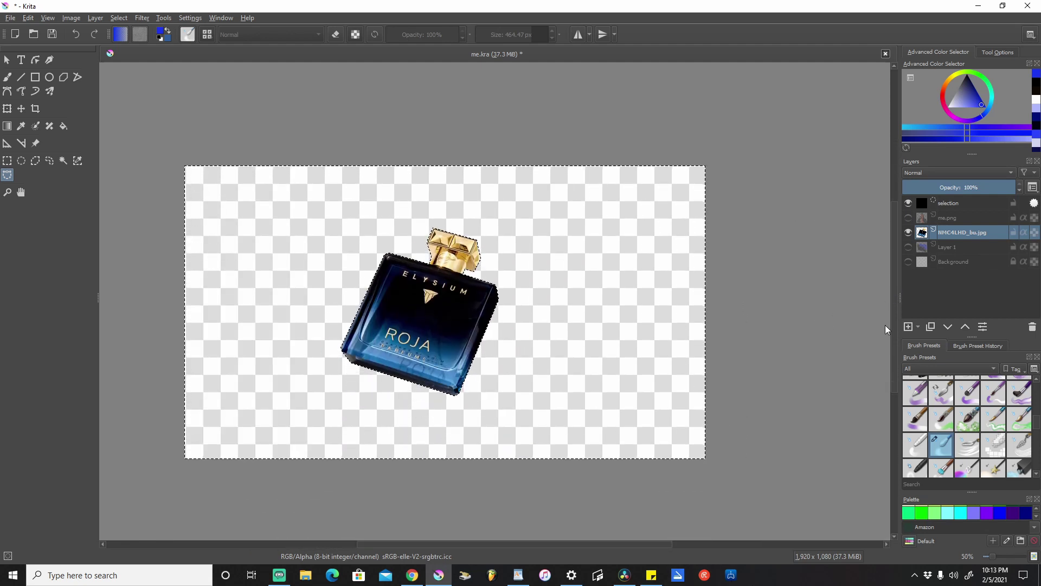
- Make the portrait, blue background and bottom Background layers visible again
left_click(908, 218)
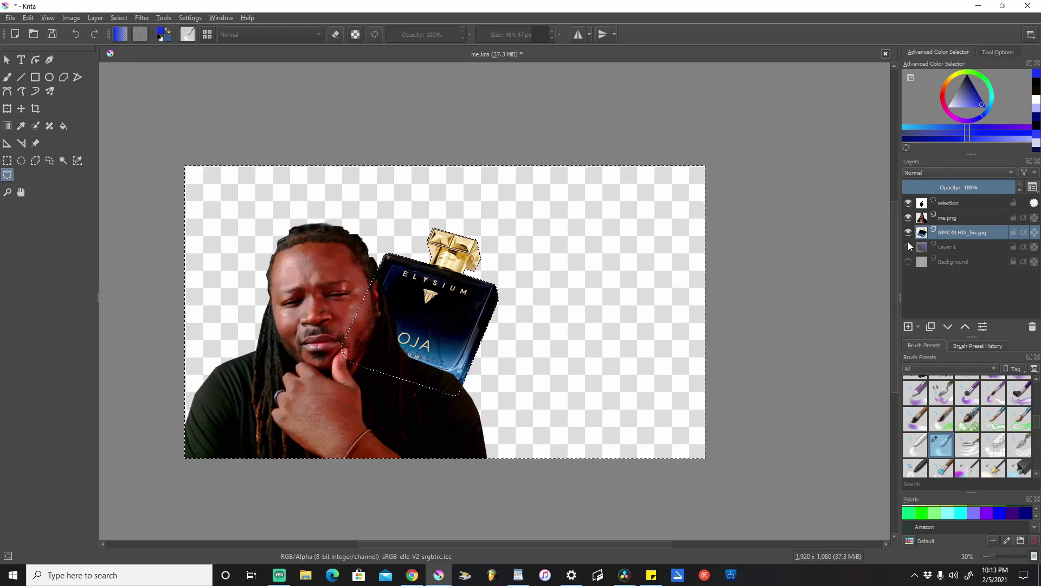
left_click(909, 246)
left_click(908, 262)
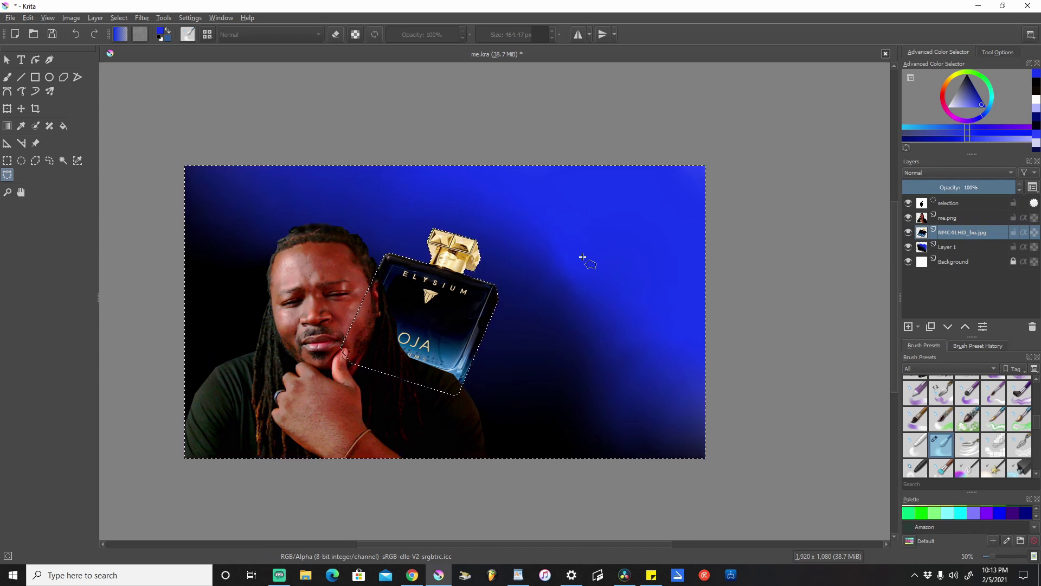
- Deselect everything and start transforming the NMC4LHD_bu.jpg bottle layer with Ctrl+T
key("ctrl+shift+a")
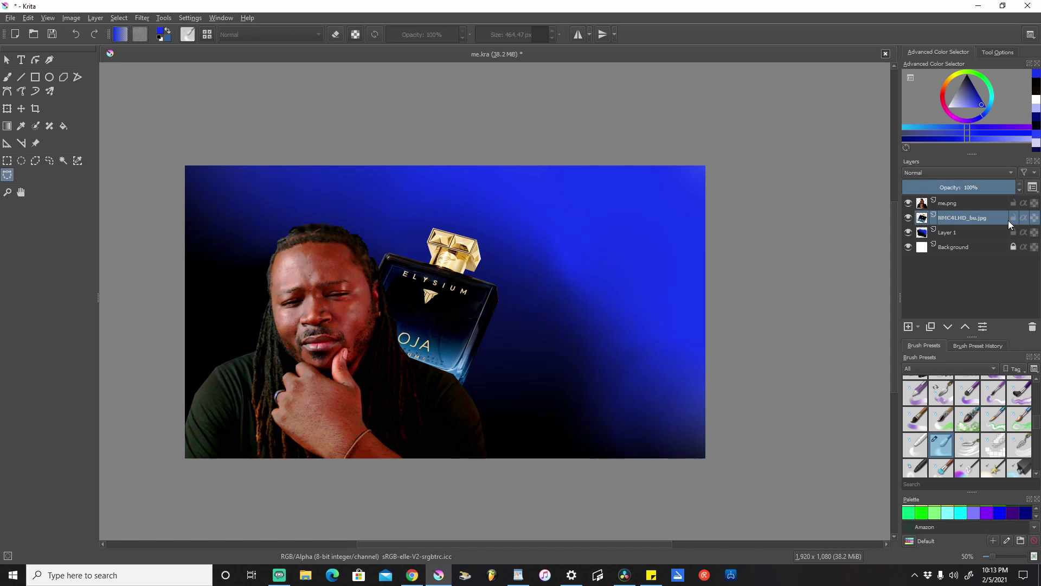
mouse_move(1009, 222)
key("ctrl+t")
- Move the bottle right of the portrait, rotate it about 23° clockwise, enlarge it, and apply
left_click_drag(458, 297, 575, 264)
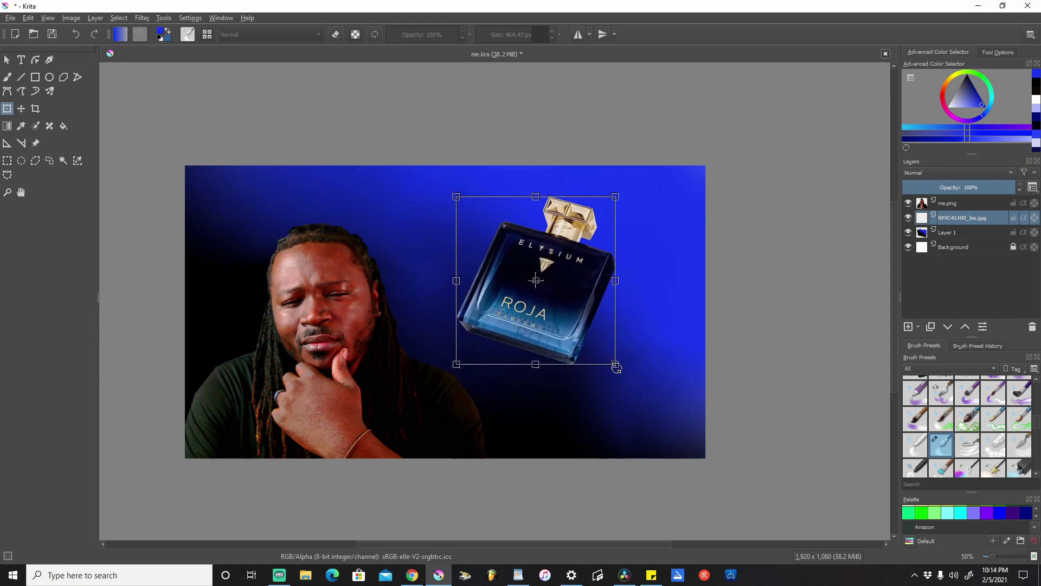
left_click_drag(616, 367, 584, 402)
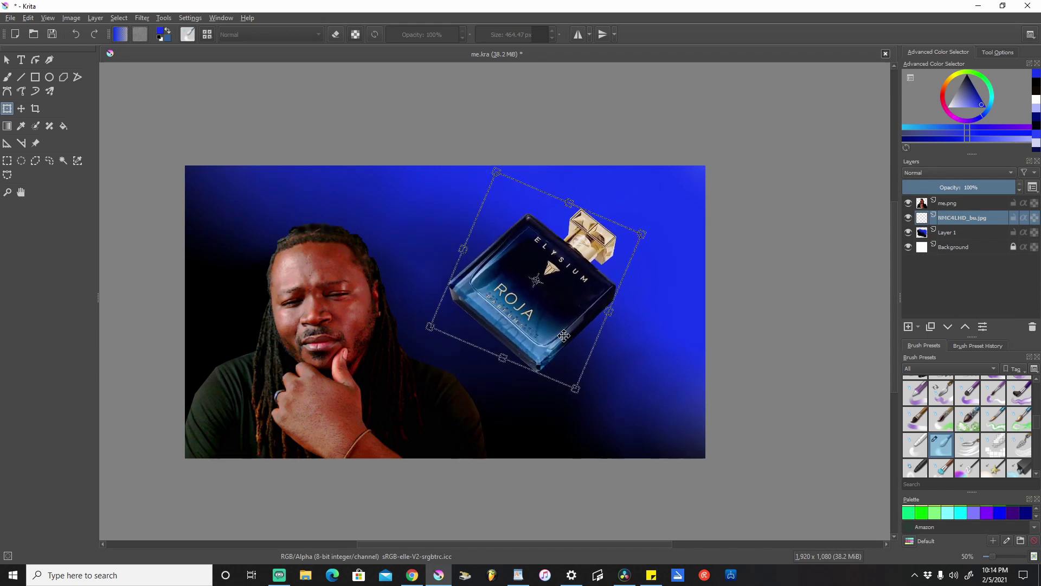
left_click_drag(642, 232, 667, 219)
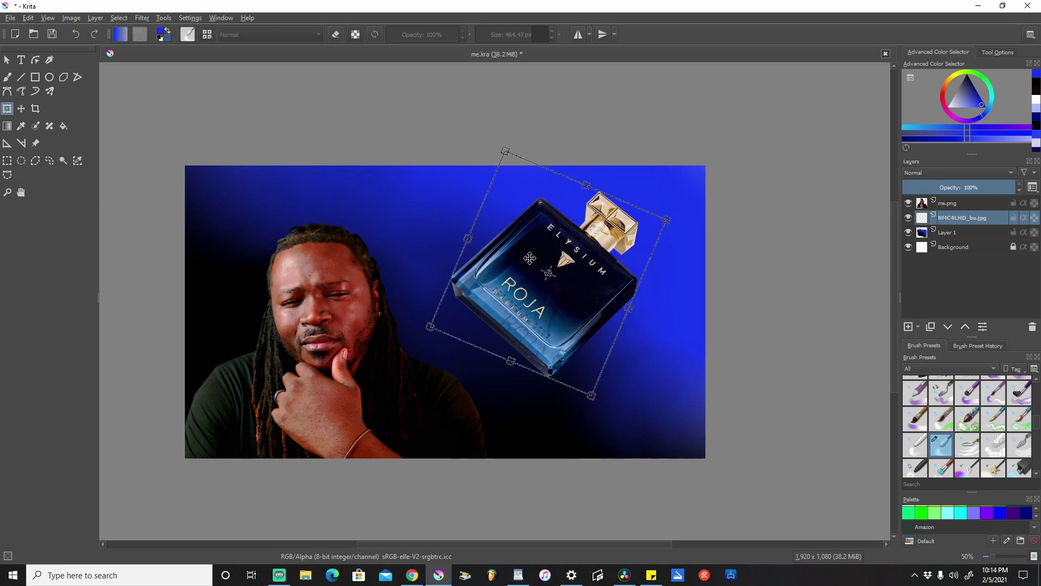
left_click_drag(526, 277, 472, 354)
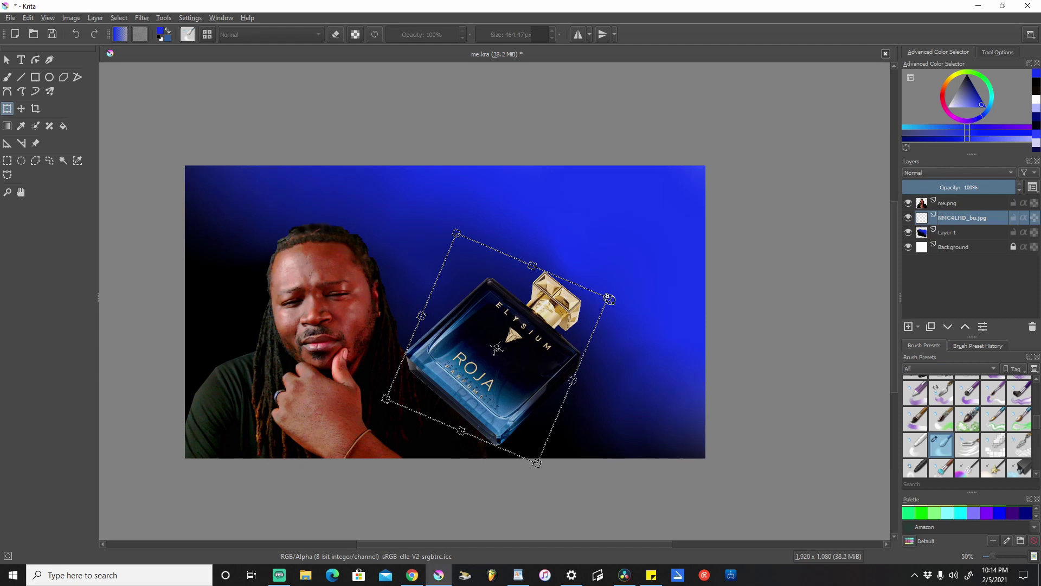
left_click_drag(610, 296, 629, 278)
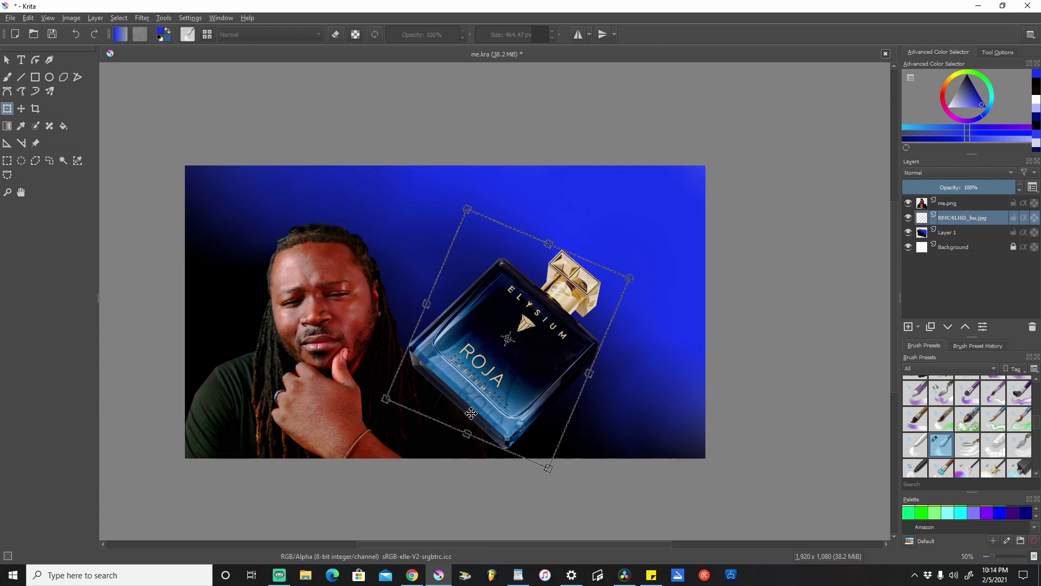
left_click(958, 203)
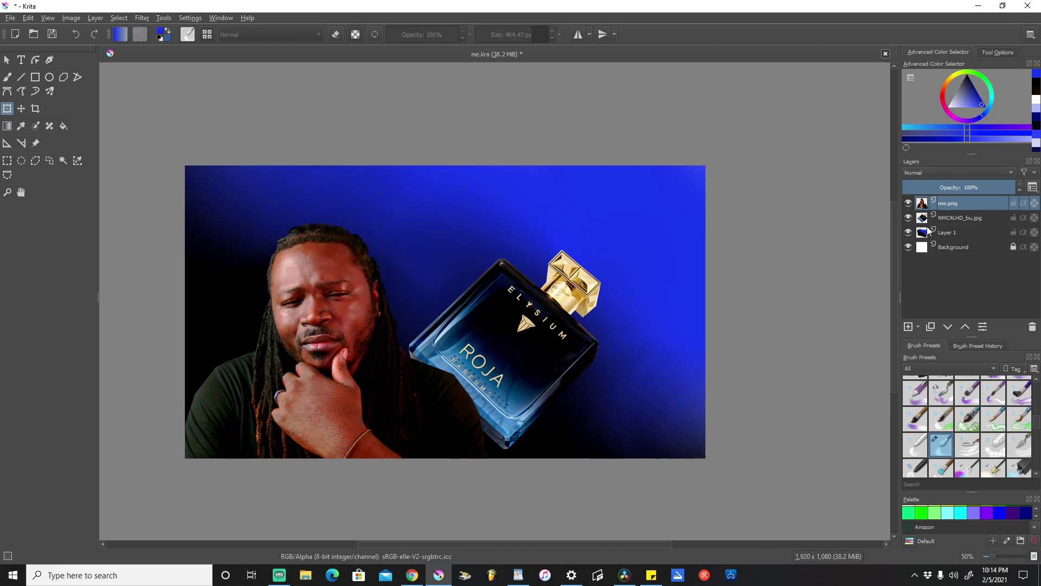
- Re-transform the bottle to rotate it back counter-clockwise to a gentle tilt, and apply
left_click(951, 218)
left_click(532, 358)
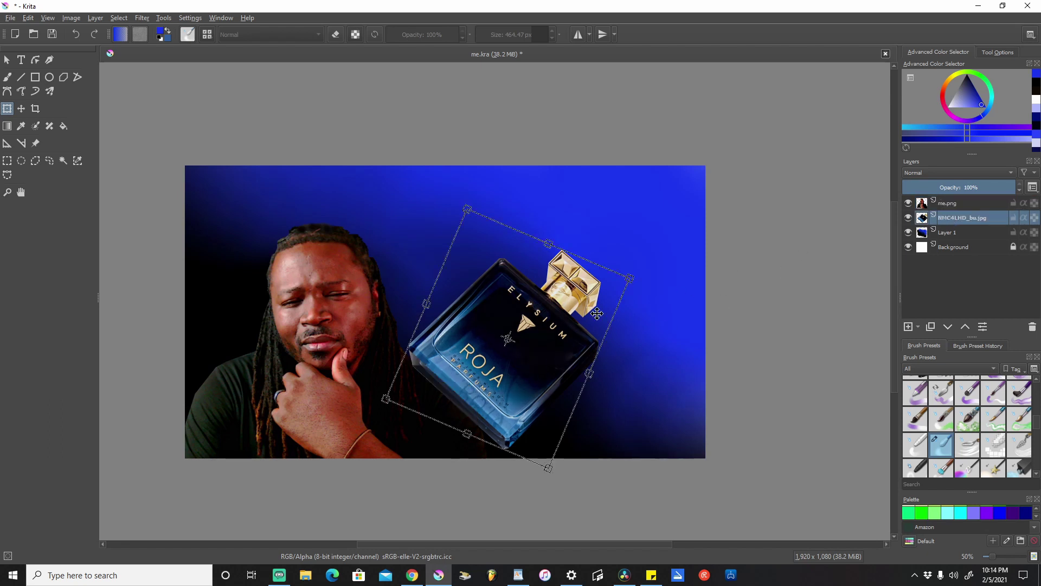
left_click_drag(627, 266, 602, 246)
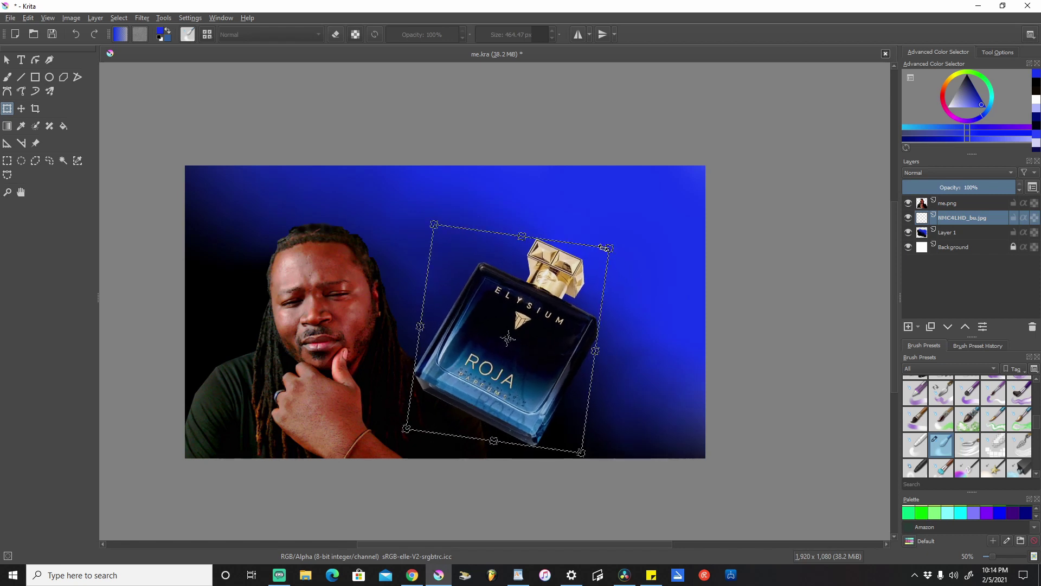
left_click(978, 204)
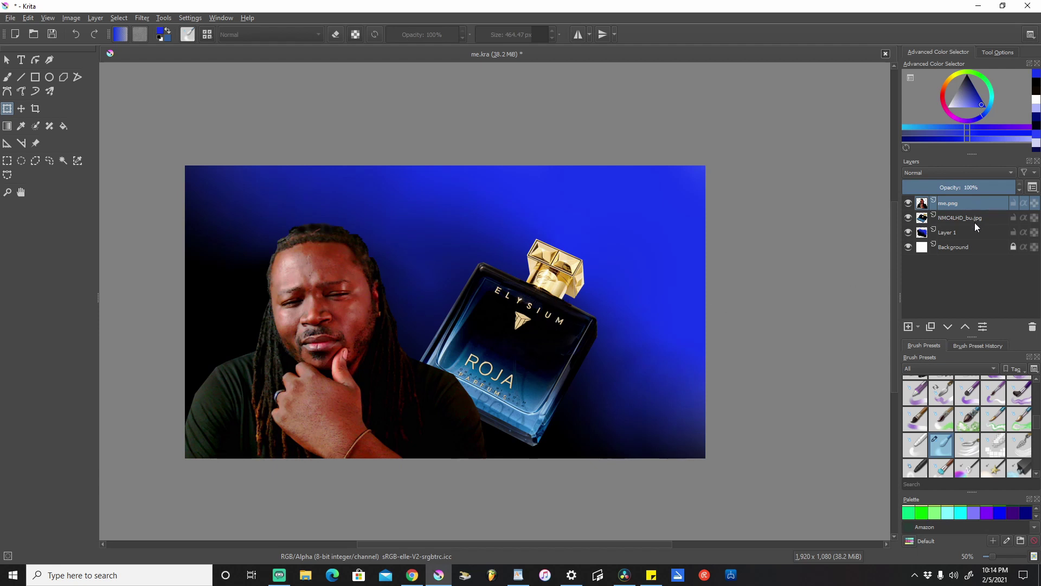
- Add a new Layer 4 and place it below the NMC4LHD_bu.jpg bottle layer
left_click(907, 327)
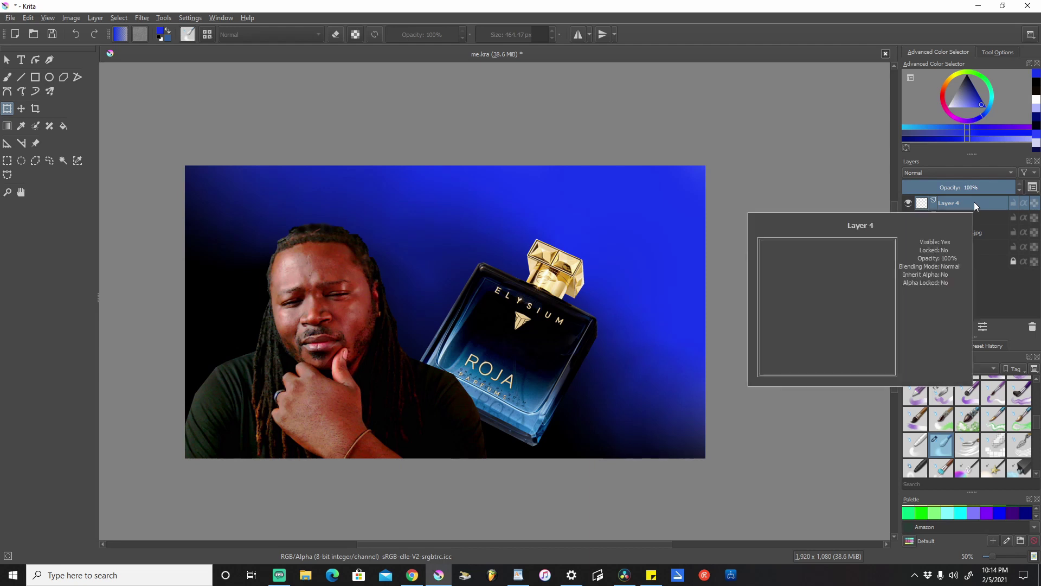
left_click_drag(986, 203, 974, 240)
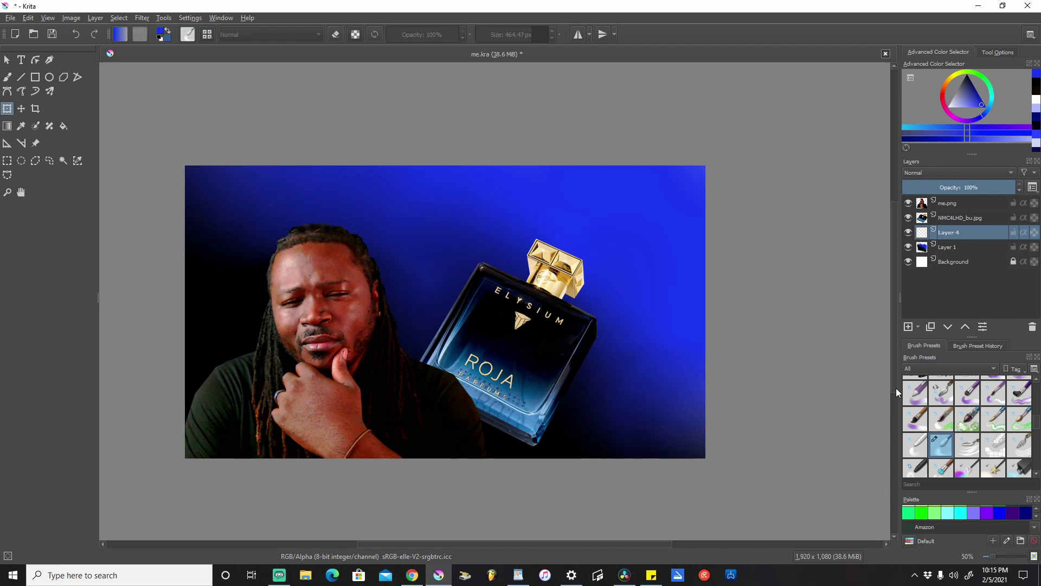
- Select the y)_Texture_Big brush preset with a pale lavender paint colour
scroll(954, 423, "down", 3)
scroll(954, 423, "down", 3)
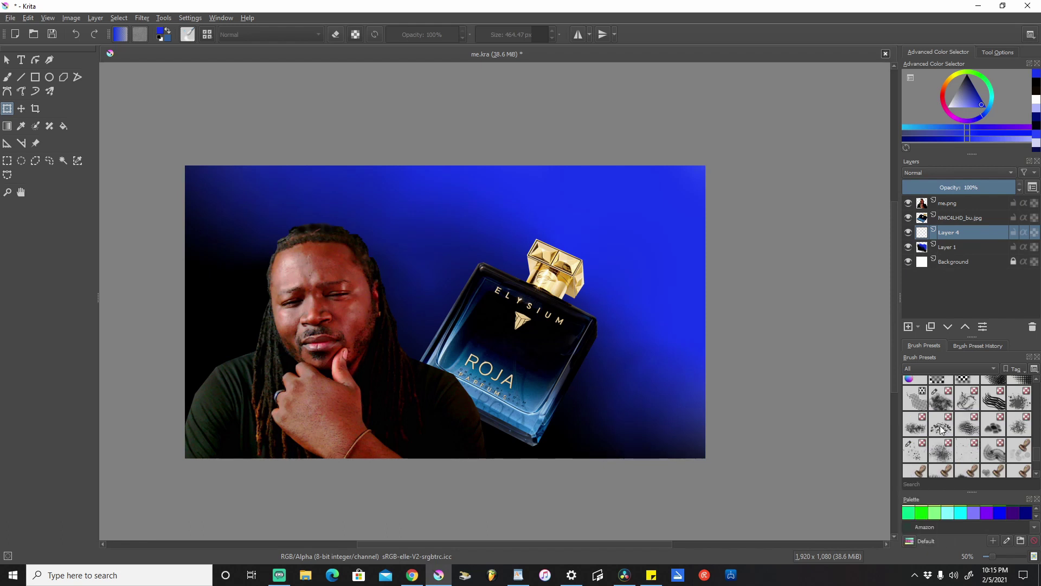
left_click(949, 409)
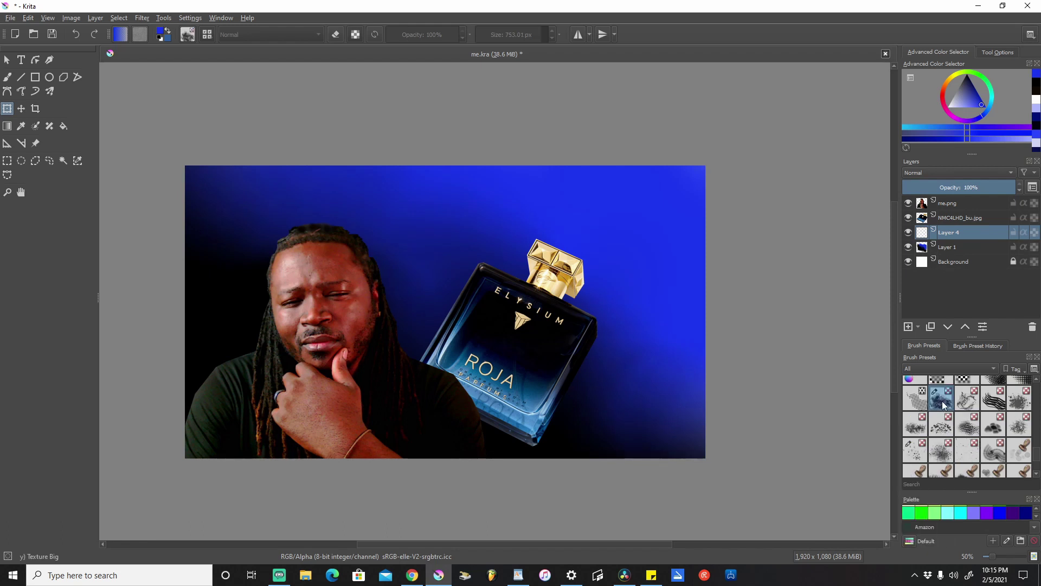
mouse_move(944, 407)
left_click(1039, 111)
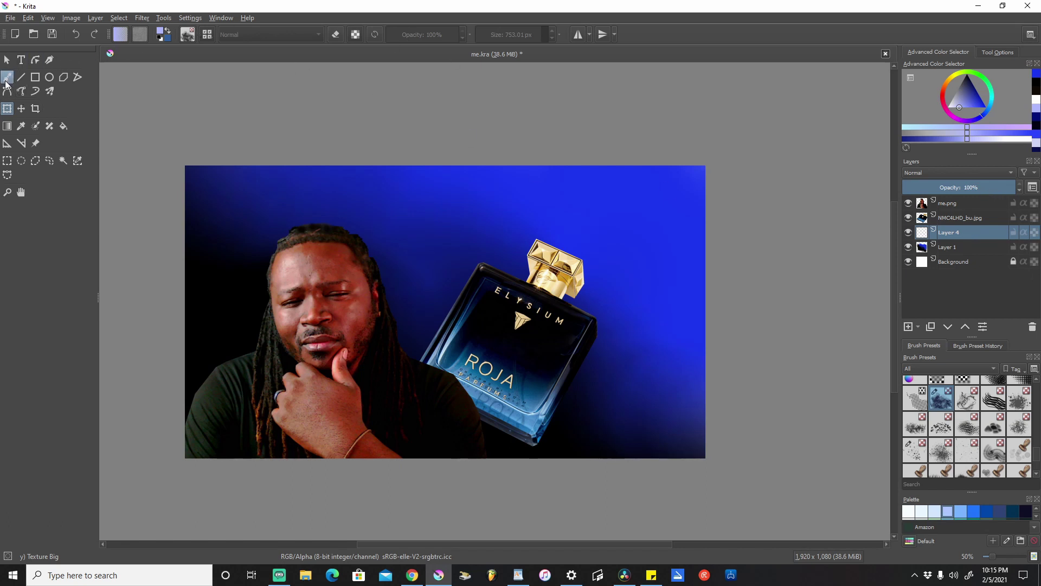
- Stamp lavender smoky texture behind and around the bottle's lower half, undoing a bright-blue trial
left_click(7, 80)
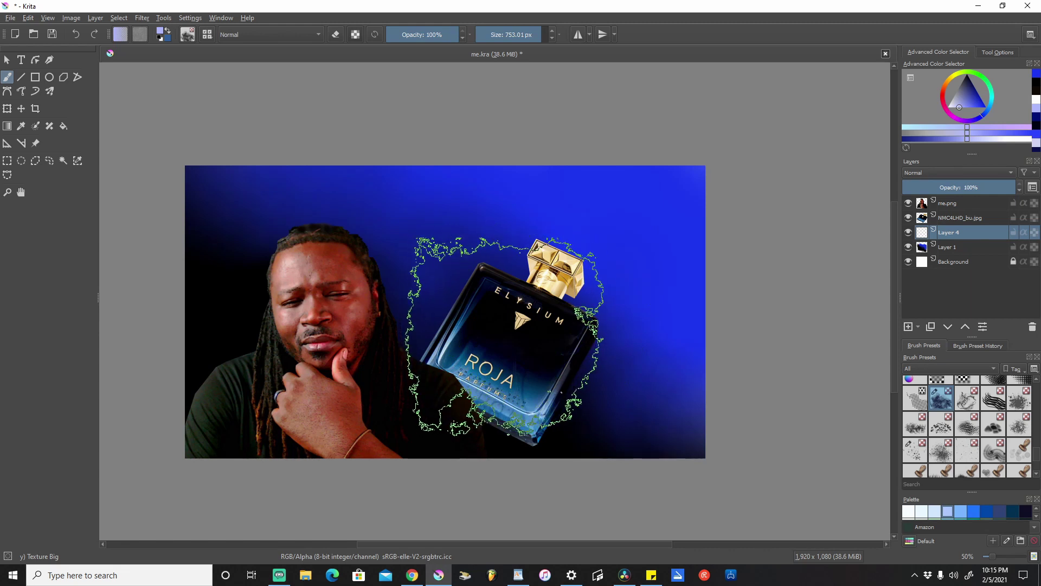
left_click(505, 337)
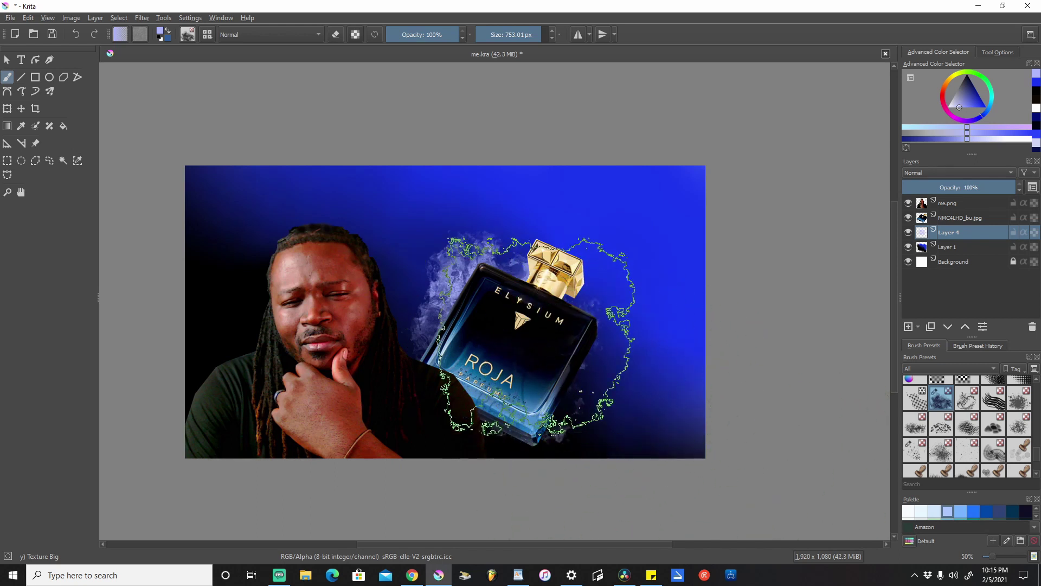
left_click(537, 324)
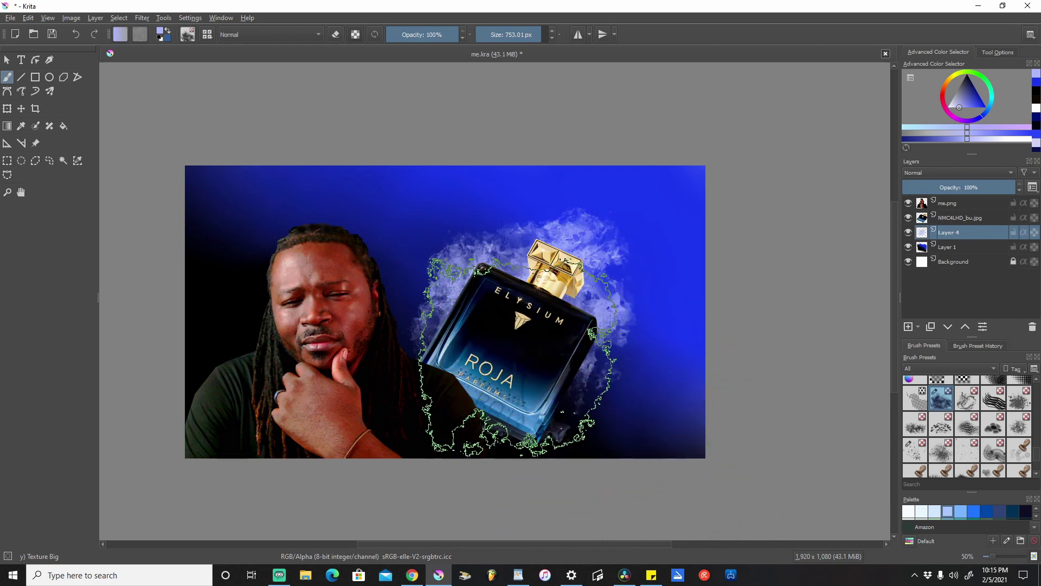
left_click(544, 364)
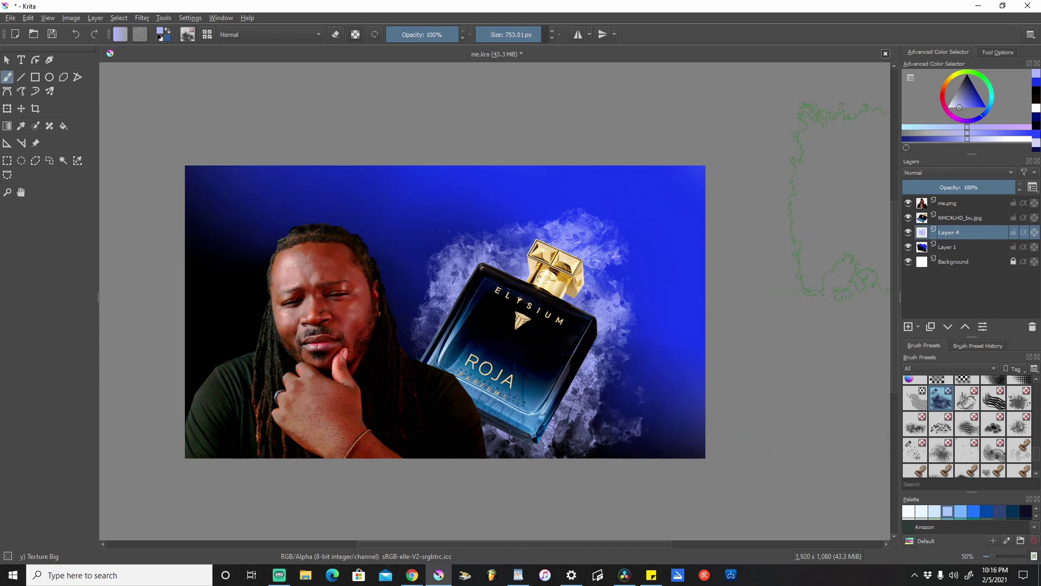
left_click(1037, 137)
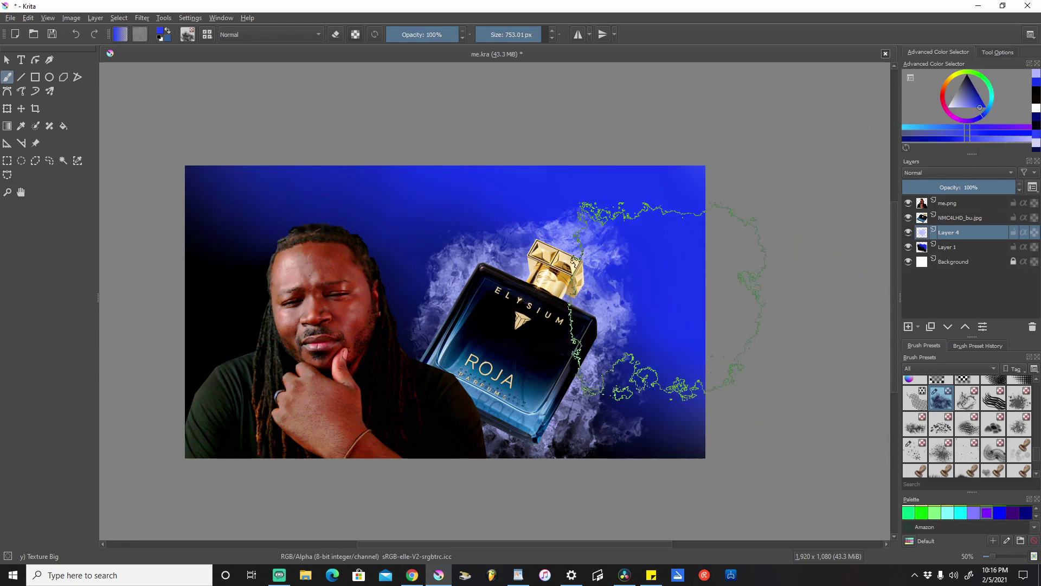
left_click(607, 363)
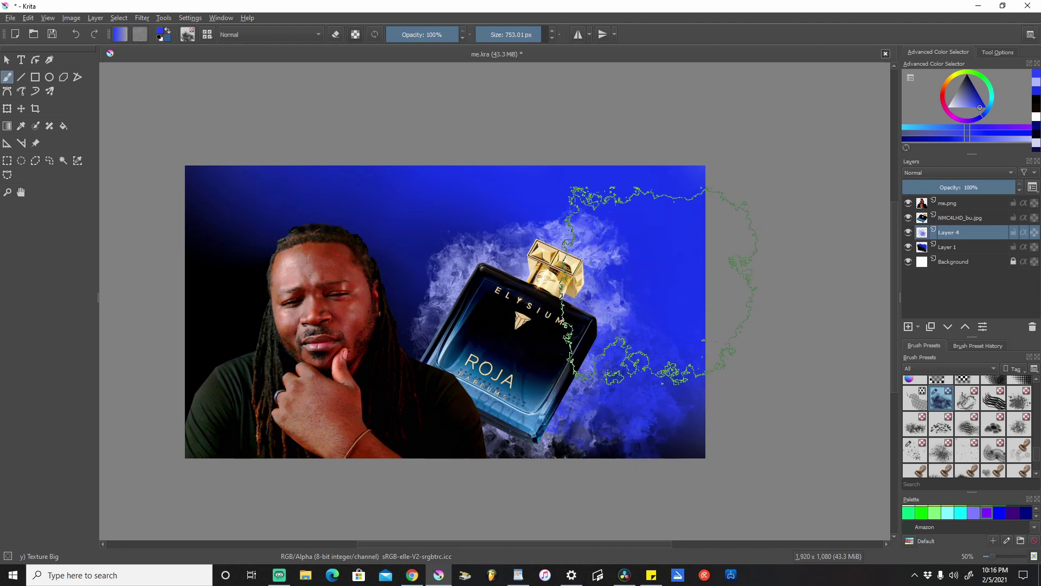
left_click(81, 35)
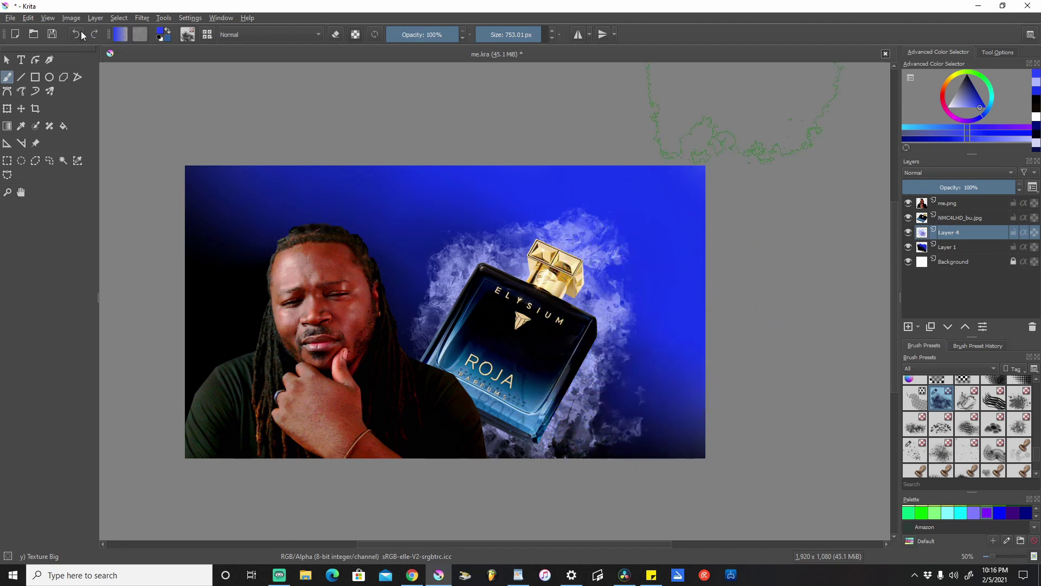
- Replace a rejected darker-blue stroke with lavender smoke brushed around and right of the bottle
left_click(1037, 123)
mouse_move(623, 347)
left_mouse_down()
mouse_move(559, 349)
mouse_move(593, 407)
mouse_move(626, 394)
mouse_move(428, 239)
mouse_move(396, 238)
mouse_move(521, 233)
mouse_move(700, 307)
mouse_move(697, 276)
mouse_move(743, 441)
mouse_move(803, 476)
mouse_move(846, 466)
left_mouse_up()
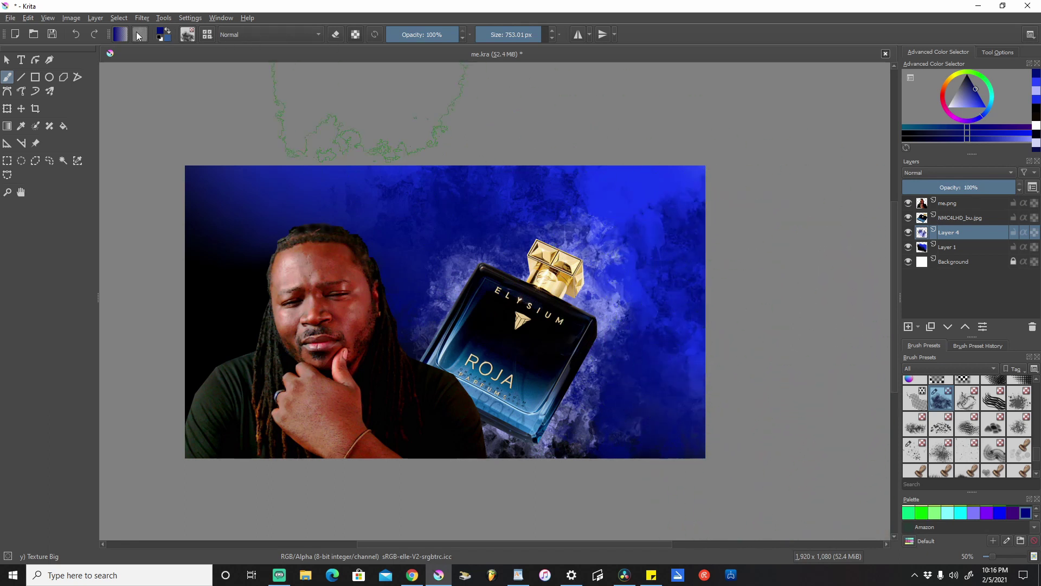
left_click(81, 33)
left_click(81, 34)
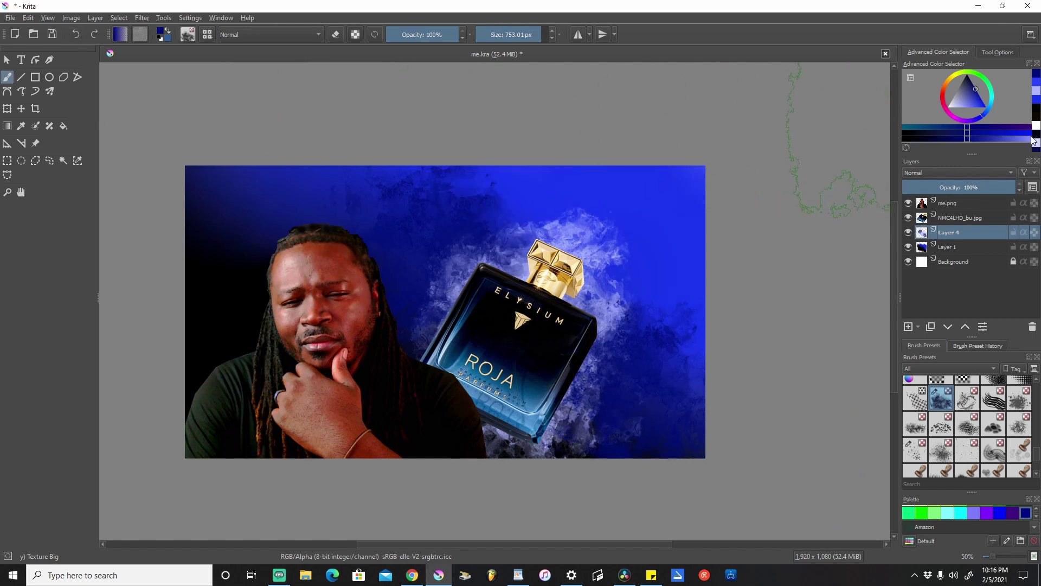
left_click(960, 108)
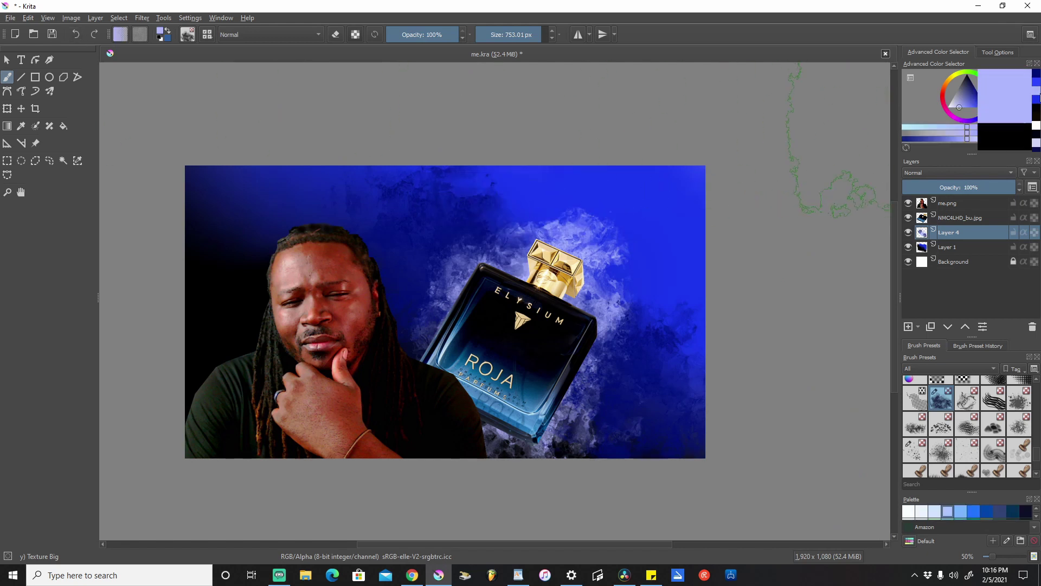
mouse_move(372, 267)
left_mouse_down()
mouse_move(492, 407)
mouse_move(628, 437)
left_mouse_up()
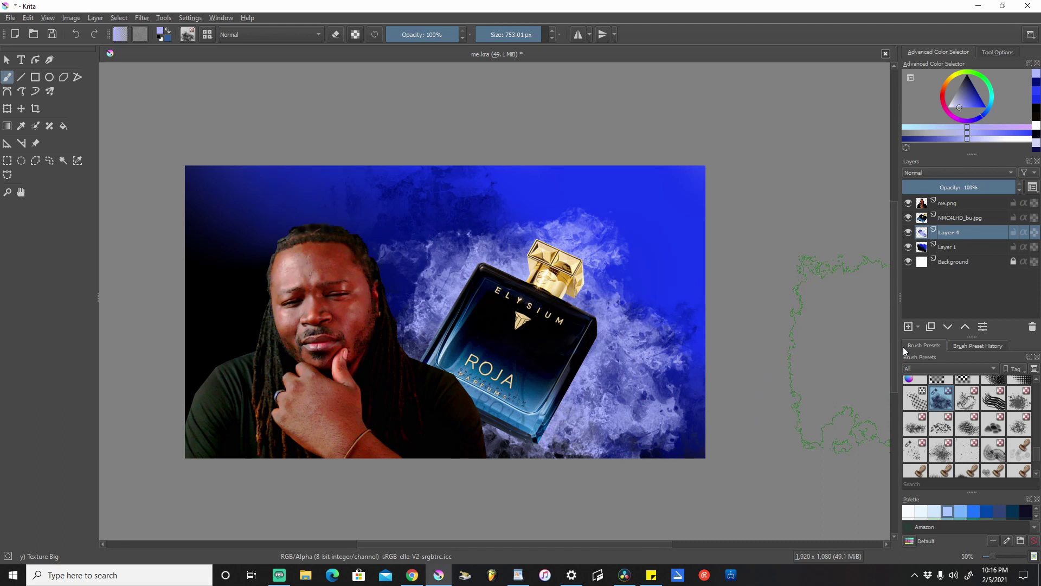
mouse_move(972, 401)
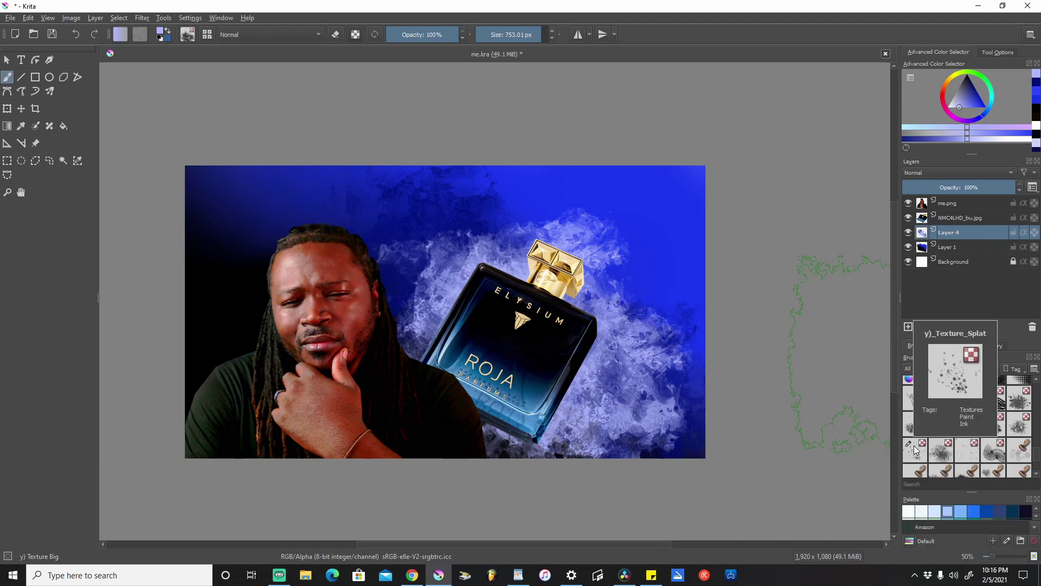
- Paint white Texture Splat sparkles at about 478 px right of and below the bottle
left_click(915, 449)
left_click(949, 106)
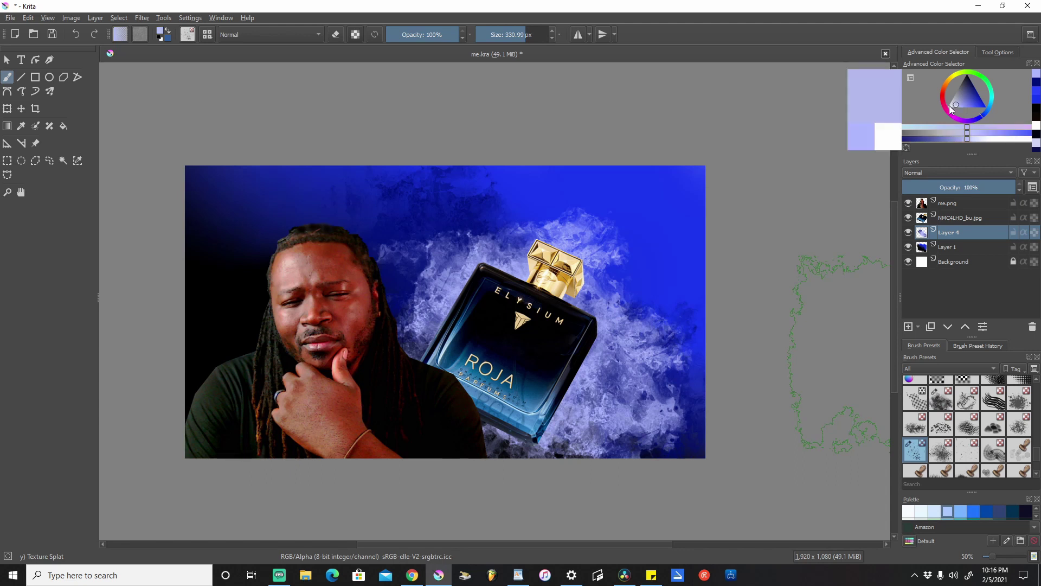
left_click_drag(949, 106, 938, 108)
left_click_drag(522, 34, 534, 34)
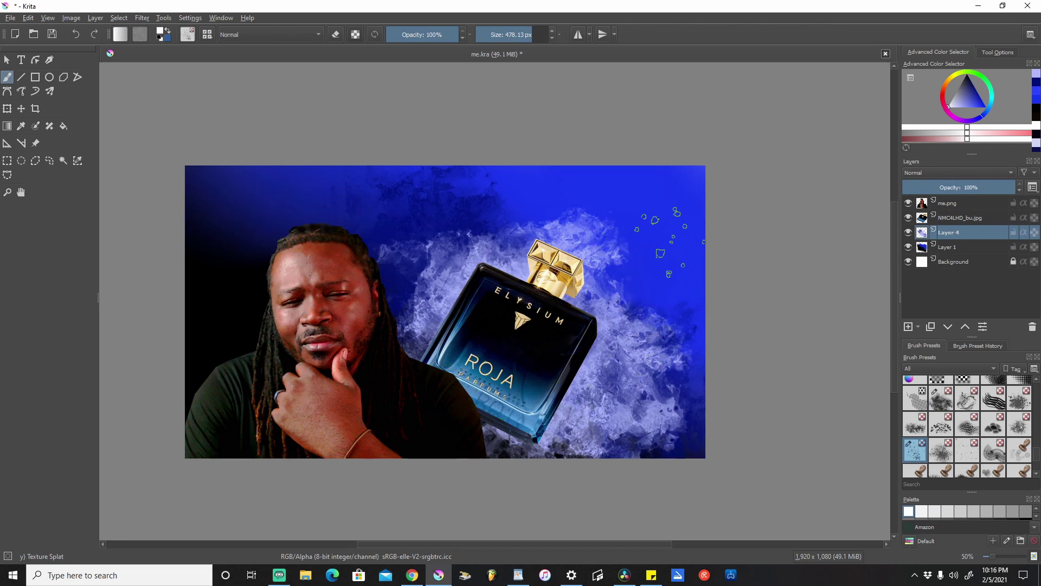
left_click_drag(653, 239, 594, 401)
mouse_move(672, 307)
left_mouse_down()
mouse_move(686, 326)
mouse_move(664, 374)
left_mouse_up()
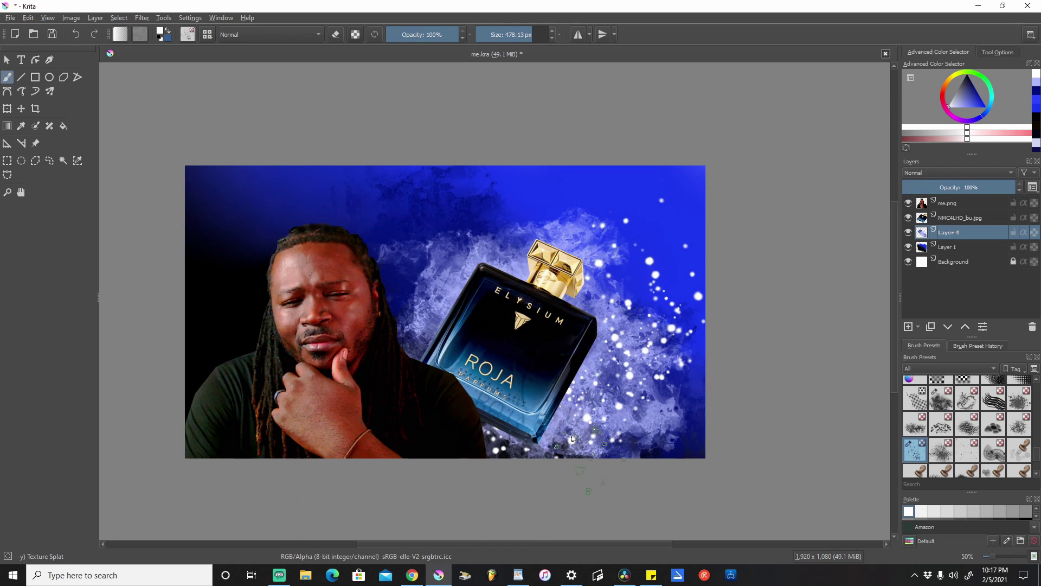
- Add white sparkles across the bottle's ROJA label on its layer, settling on about 280 px
left_click(984, 219)
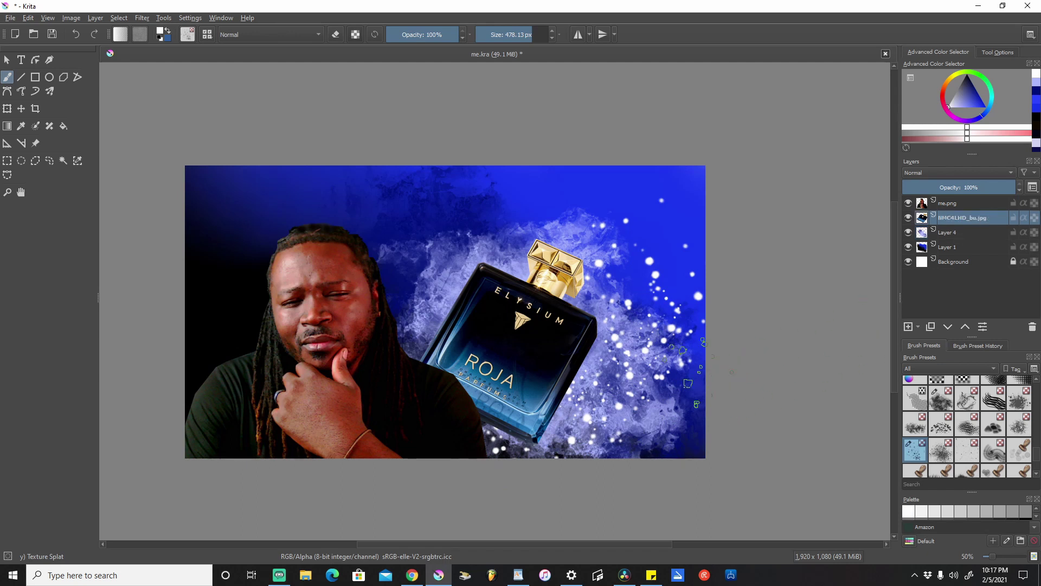
left_click_drag(528, 25, 516, 26)
left_click_drag(520, 396, 472, 352)
key("ctrl+z")
left_click_drag(514, 30, 522, 31)
mouse_move(507, 396)
left_mouse_down()
mouse_move(486, 365)
mouse_move(504, 339)
mouse_move(469, 312)
left_mouse_up()
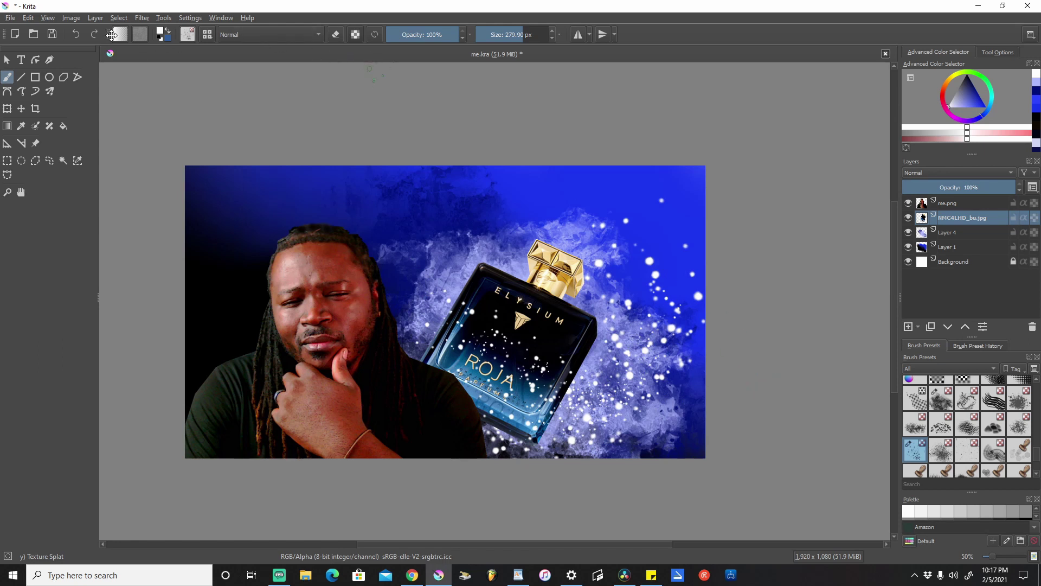
- Zoom out and draw an SVG text box across the thumbnail's top-left
scroll(778, 245, "down", 1)
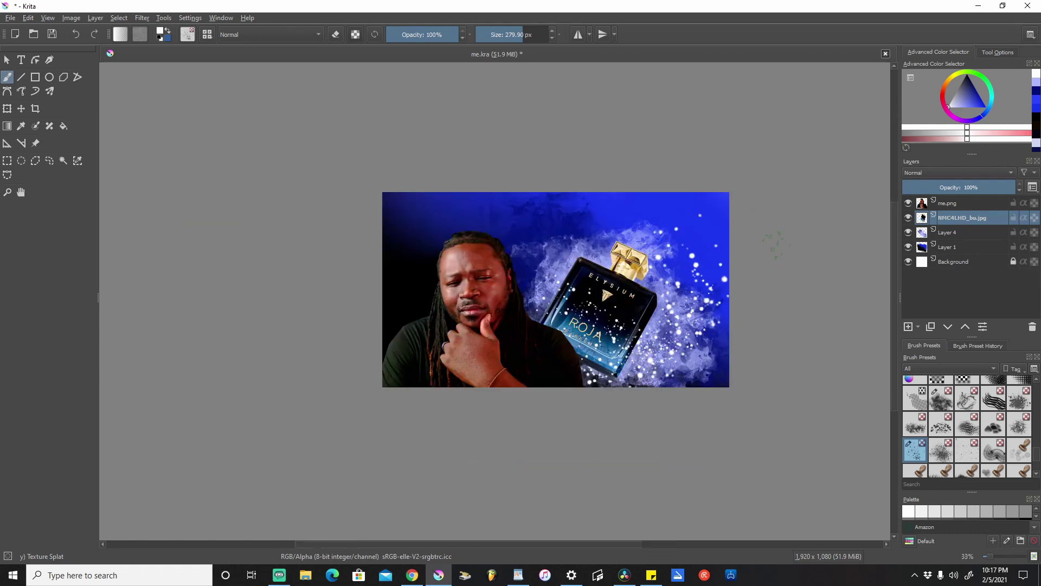
left_click(25, 60)
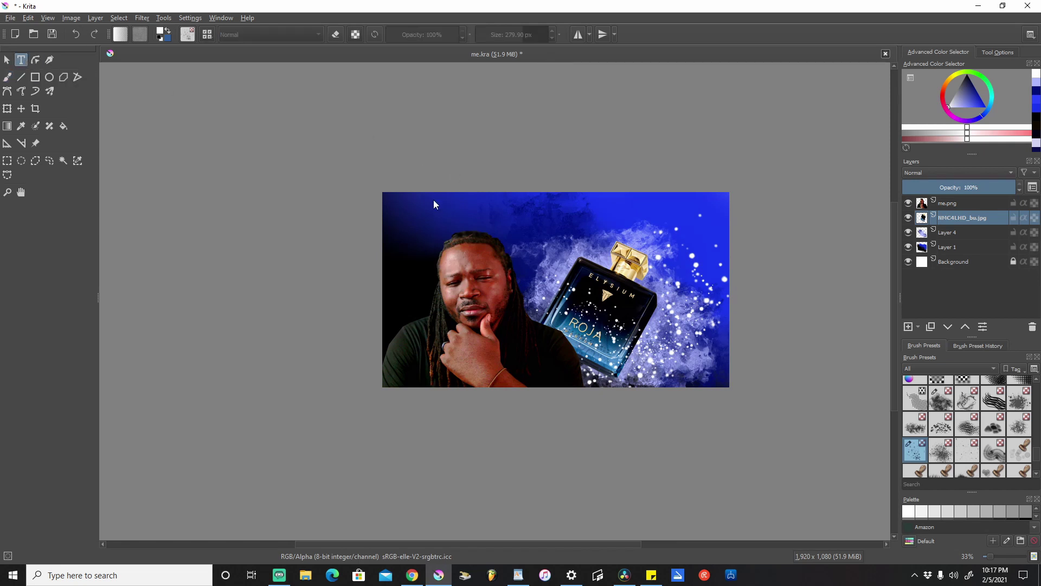
left_click_drag(398, 198, 714, 291)
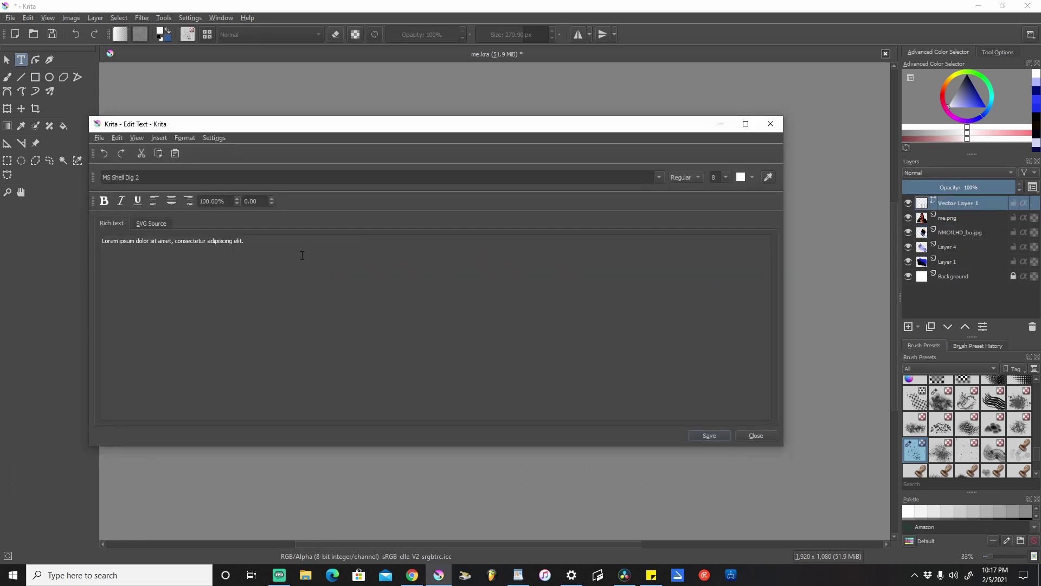
- Replace the placeholder text with ROJA DOVE and set its font size to 18
left_click_drag(244, 240, 101, 243)
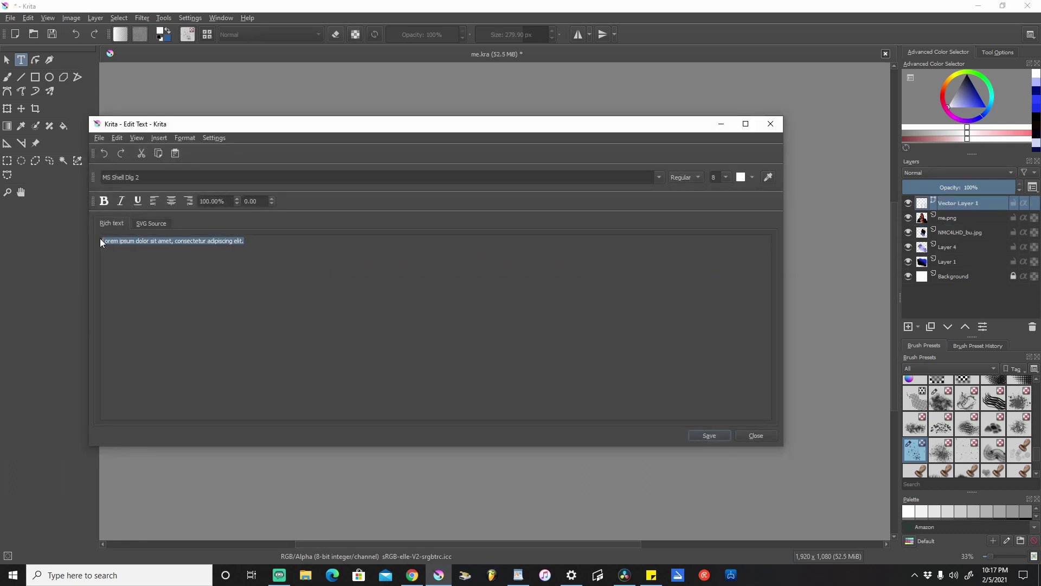
key("Delete")
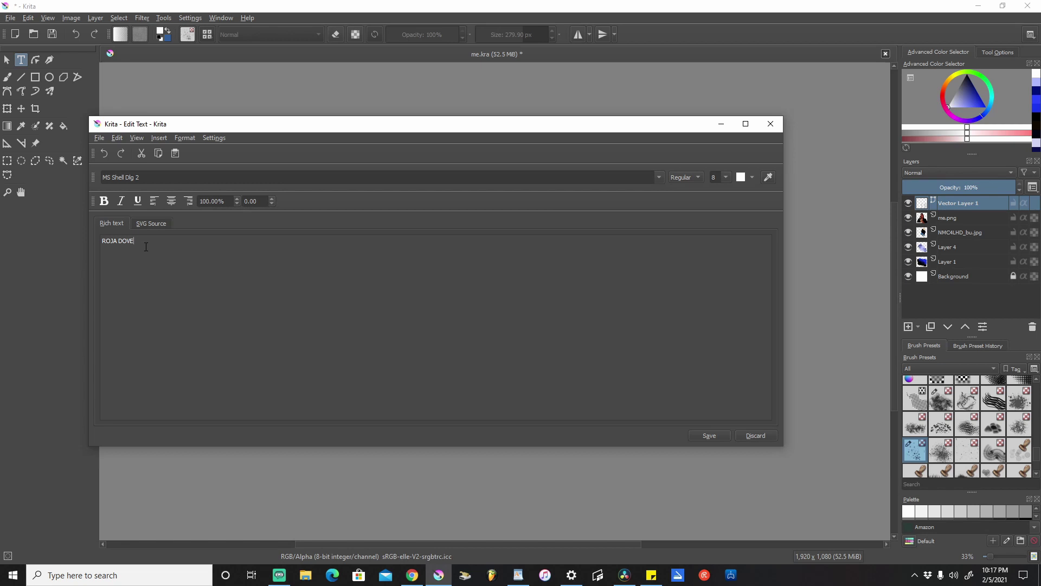
left_click_drag(132, 242, 76, 242)
left_click(731, 178)
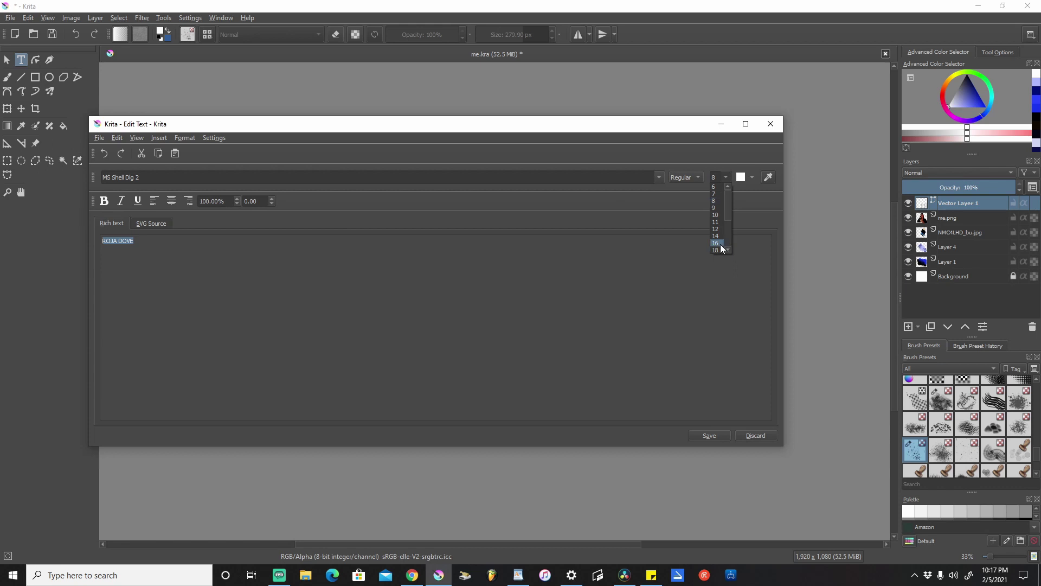
left_click(720, 249)
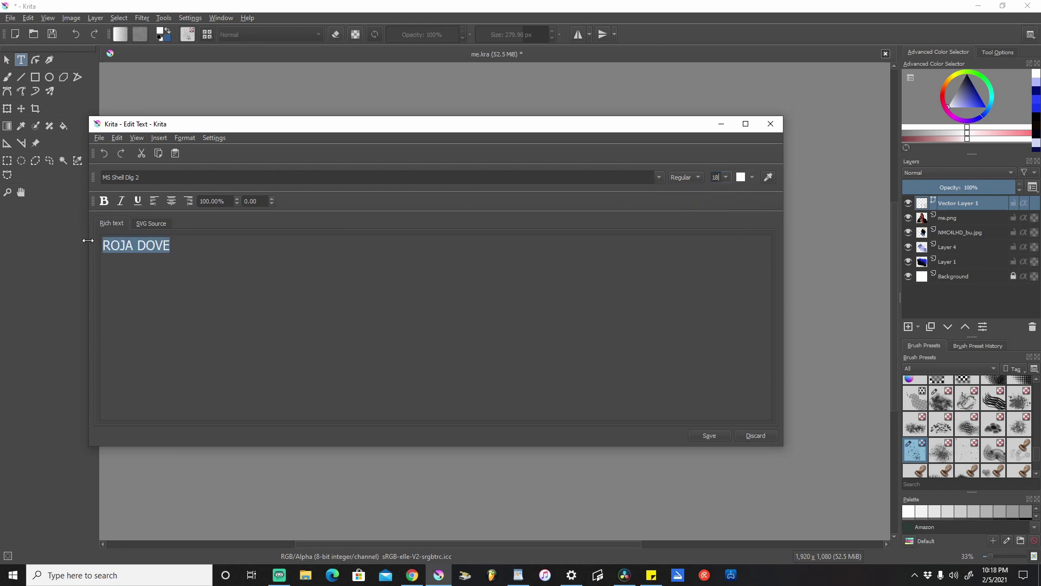
- Change the title's font to Bowlby One SC and save the text onto the canvas
left_click(659, 178)
scroll(565, 231, "down", 2)
left_click(491, 287)
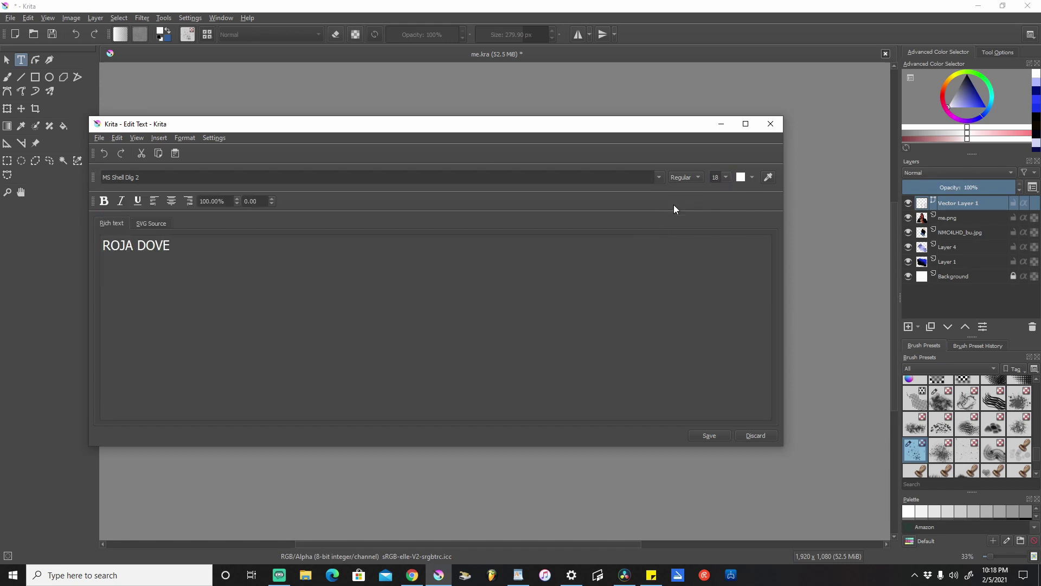
left_click(659, 177)
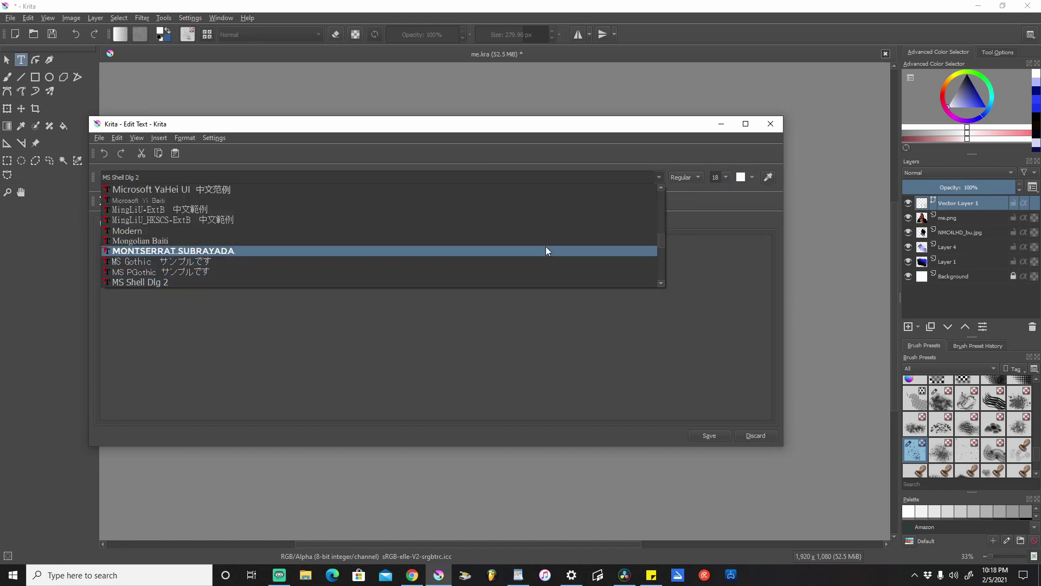
scroll(546, 252, "up", 3)
scroll(544, 252, "up", 10)
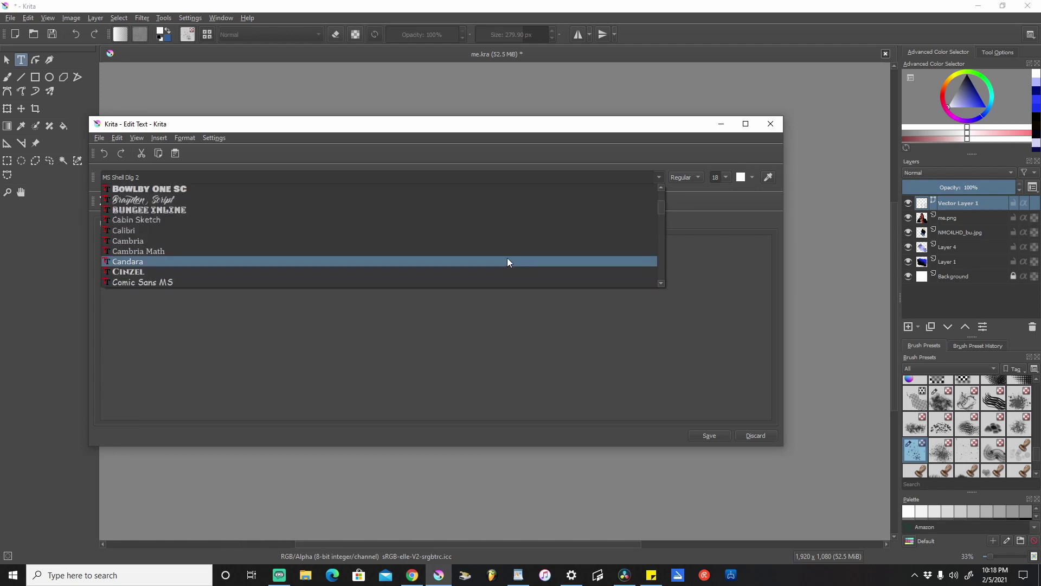
left_click(387, 188)
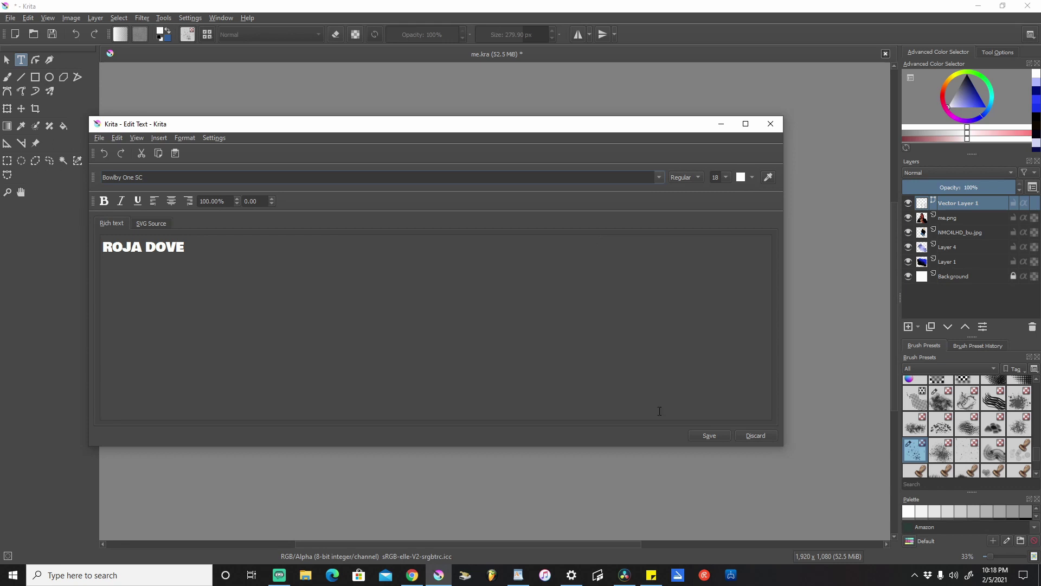
left_click(721, 438)
left_click(754, 437)
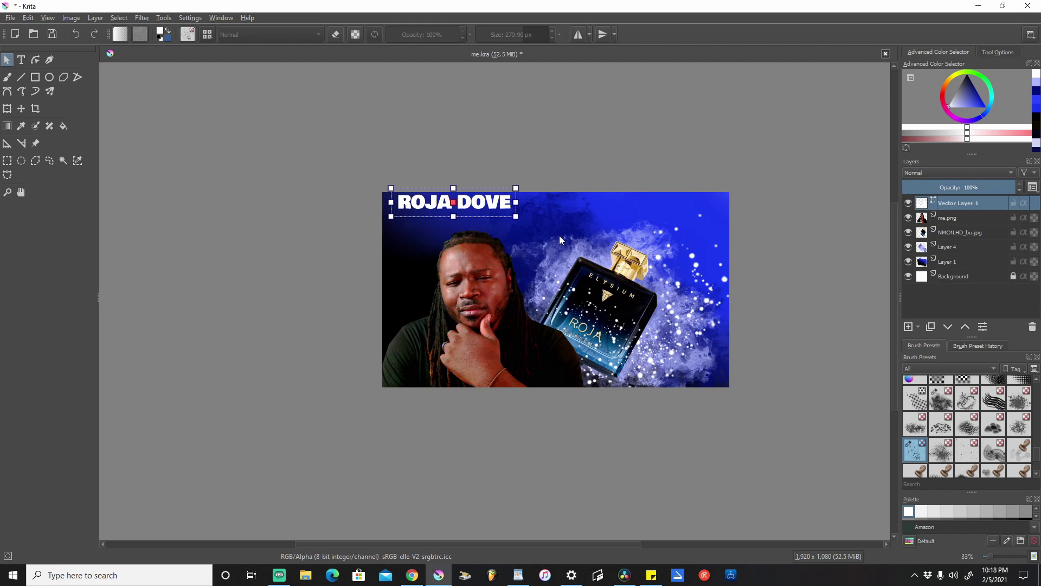
- Stretch the ROJA DOVE title much wider and taller with the Ctrl+T transform
key("ctrl+t")
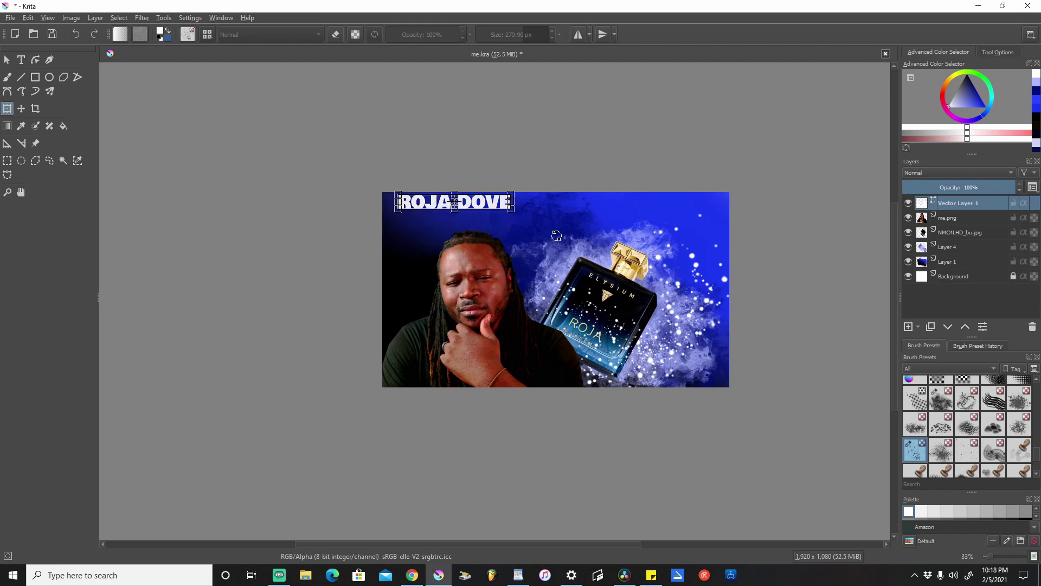
left_click_drag(512, 201, 716, 202)
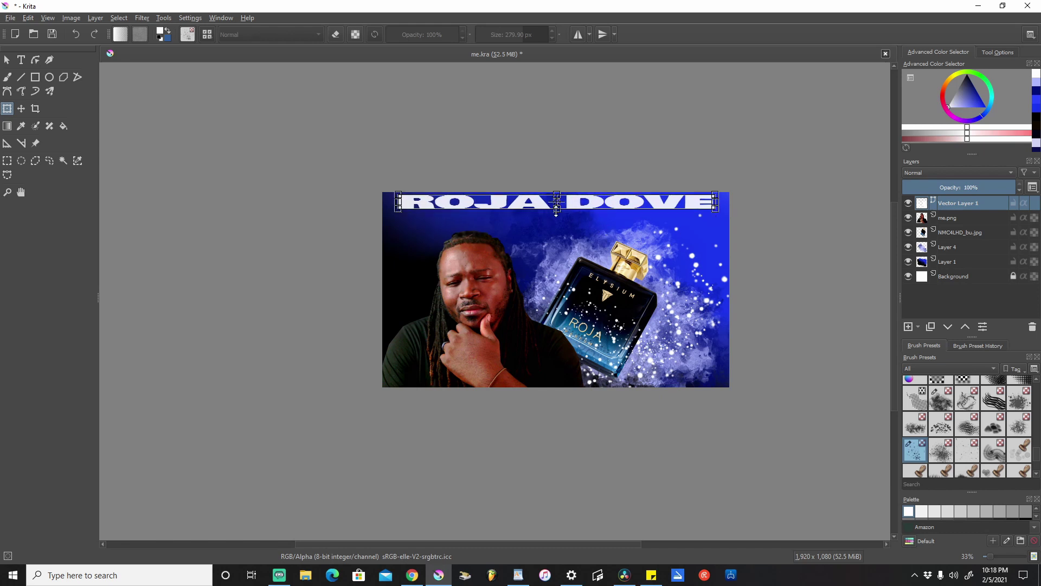
left_click_drag(556, 209, 557, 230)
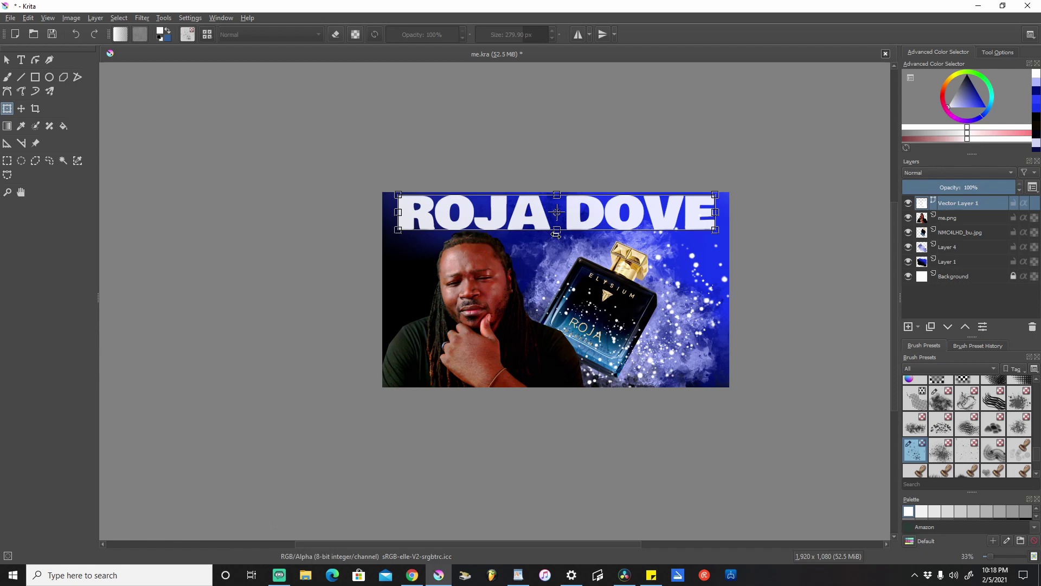
left_click_drag(557, 231, 558, 234)
left_click_drag(559, 241, 557, 233)
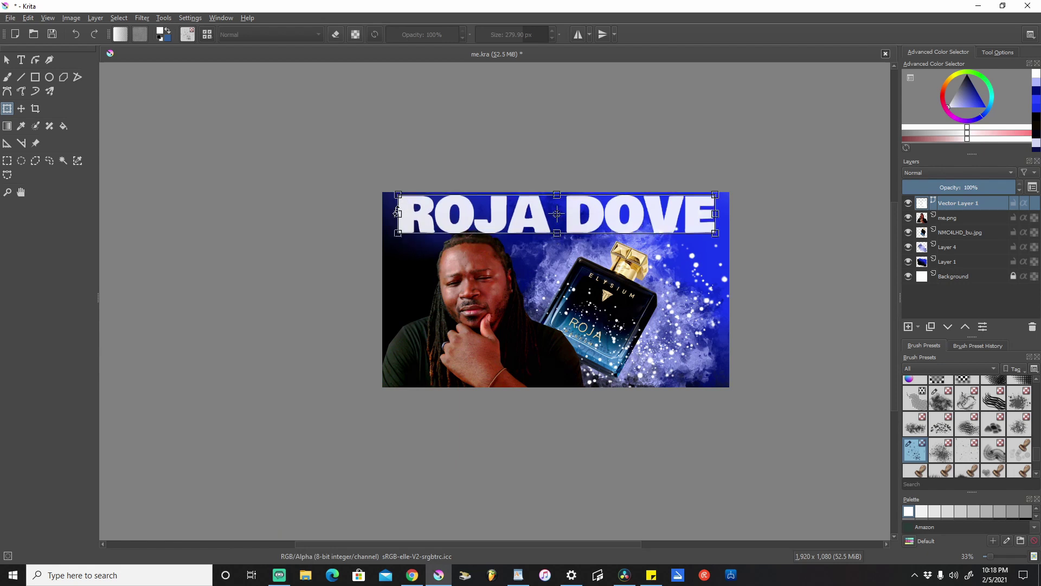
- Nudge the title down and move Vector Layer 1 below the me.png portrait layer
left_click(941, 218)
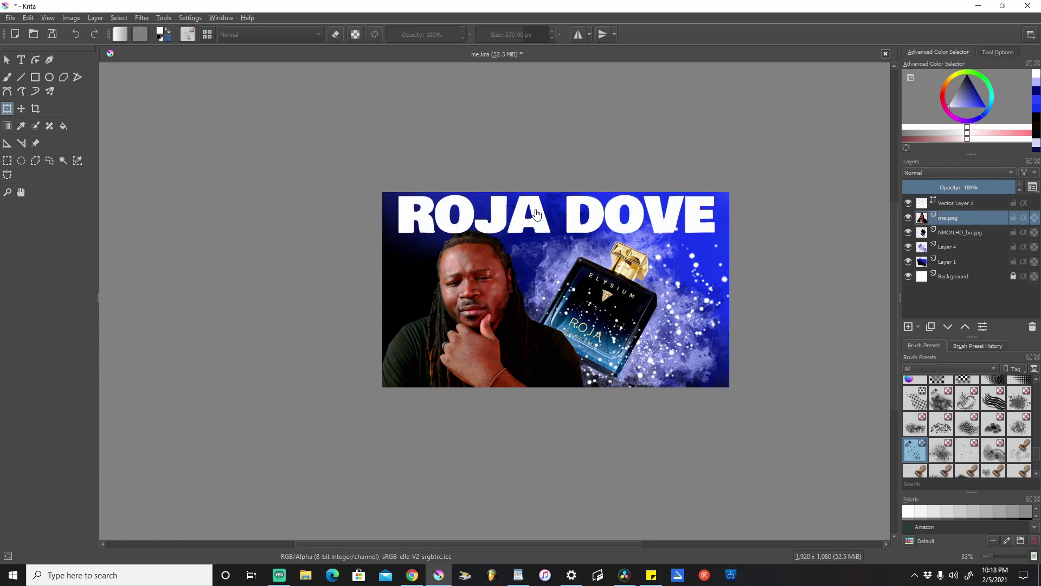
left_click(970, 203)
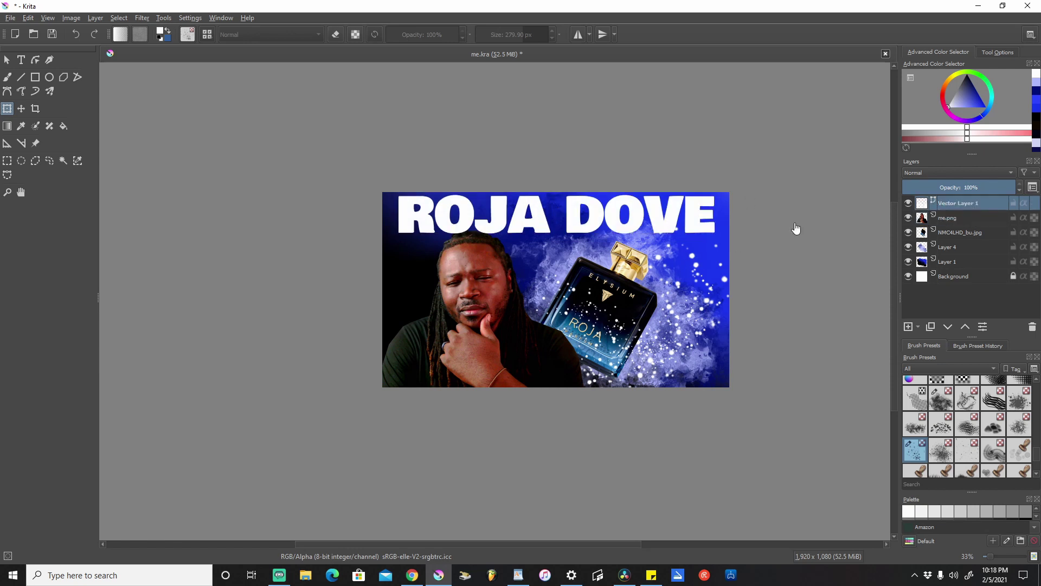
left_click_drag(574, 217, 554, 197)
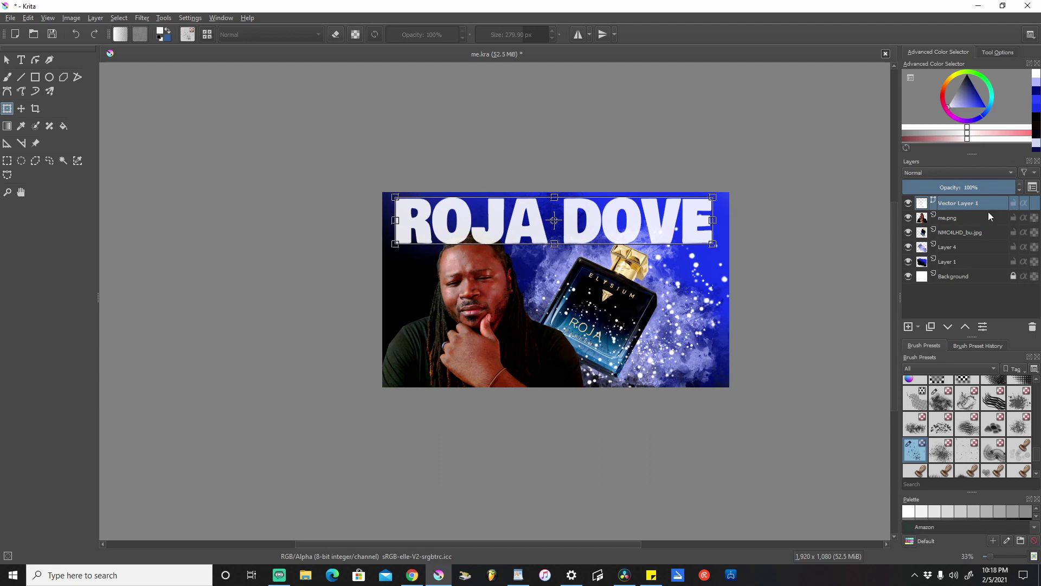
left_click_drag(988, 204, 990, 223)
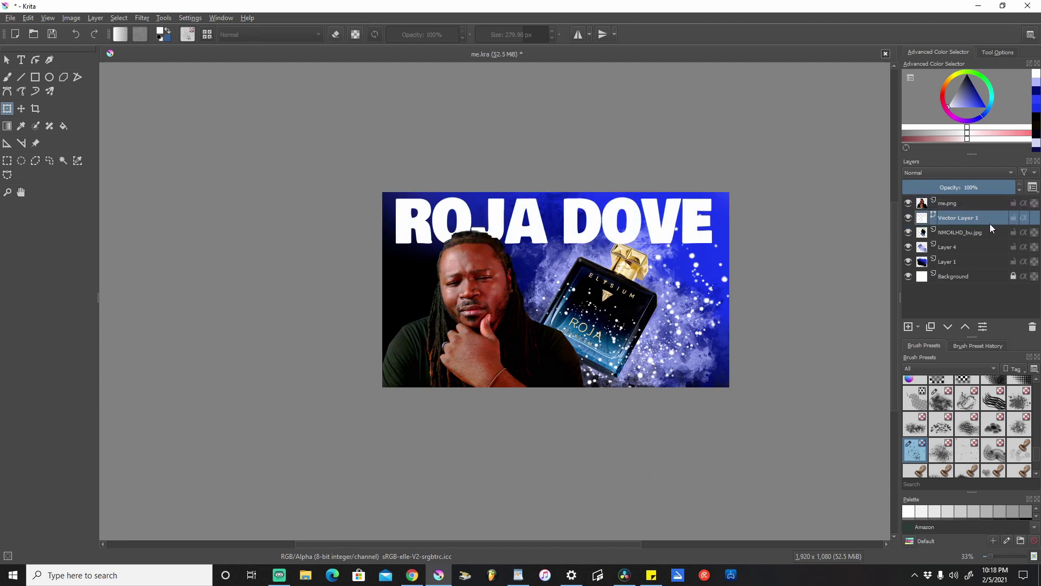